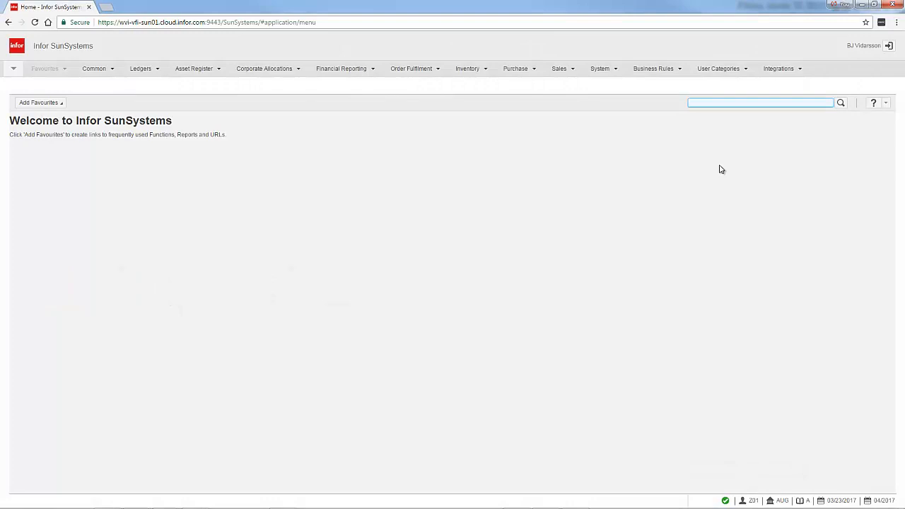
Open the Payment Run function using code PYR and continue despite the unposted journals.
{"action": "type", "text": "P"}
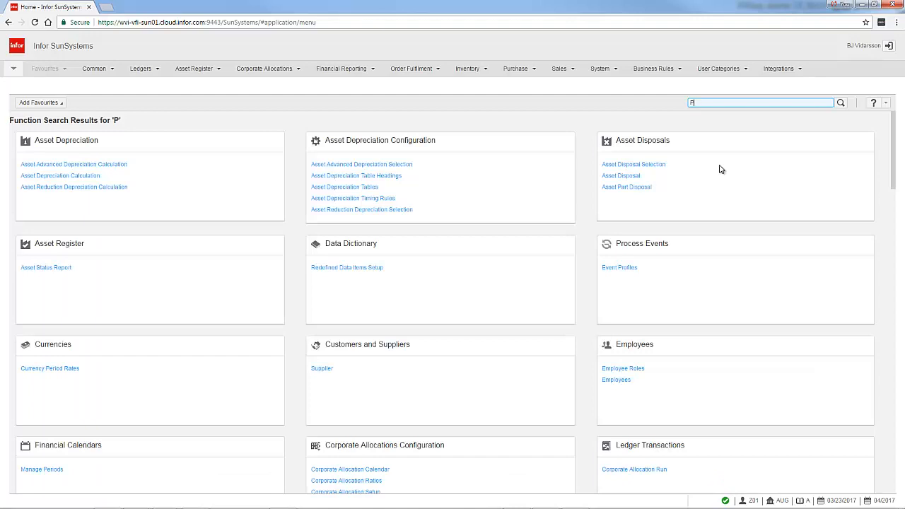
{"action": "type", "text": "YR"}
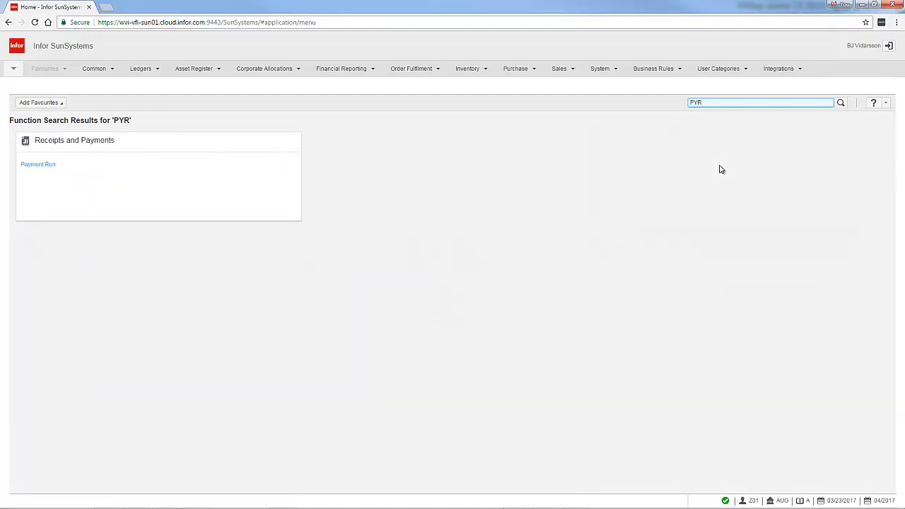
{"action": "left_click", "coordinate": [47, 164]}
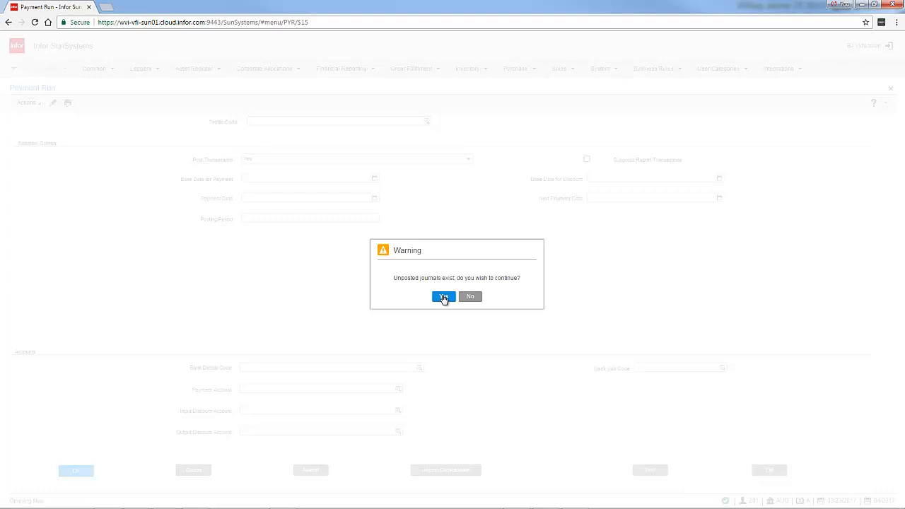
{"action": "left_click", "coordinate": [443, 297]}
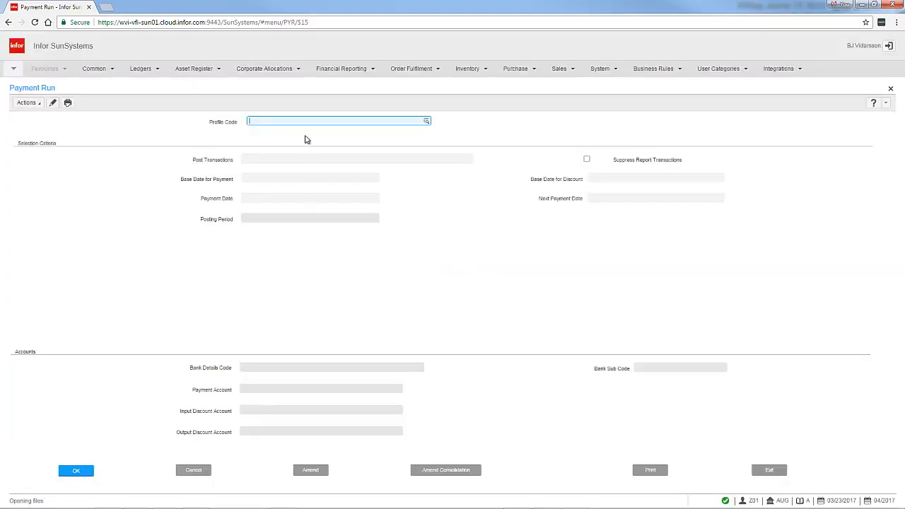
Look up the payment profile codes, choose CHECK and load it into the payment run.
{"action": "left_click", "coordinate": [426, 121]}
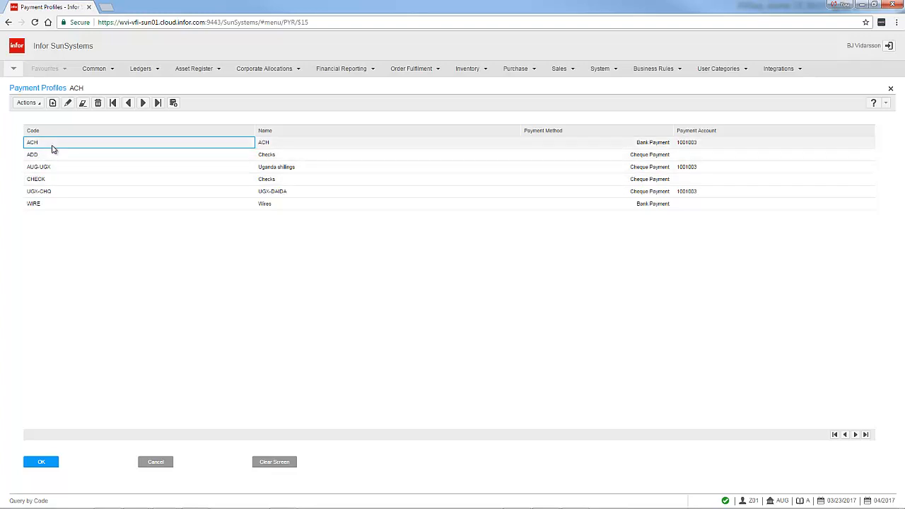
{"action": "left_click", "coordinate": [56, 182]}
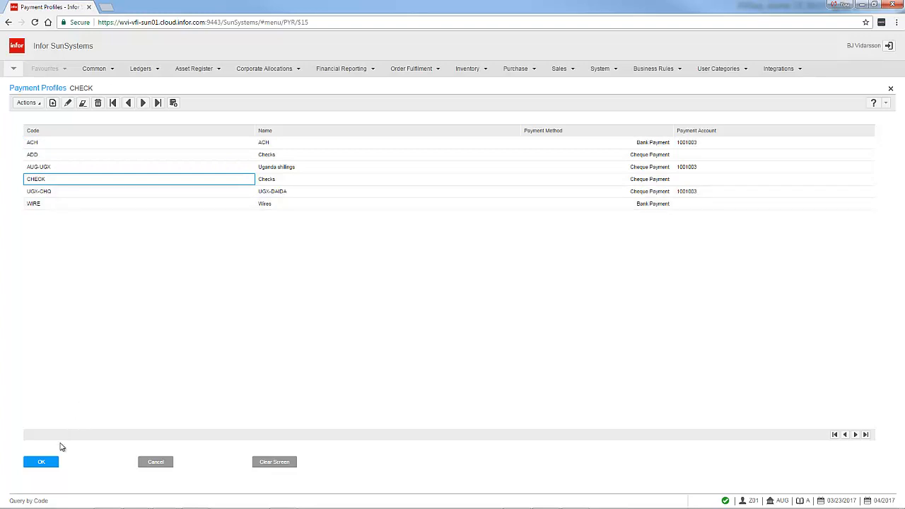
{"action": "left_click", "coordinate": [43, 463]}
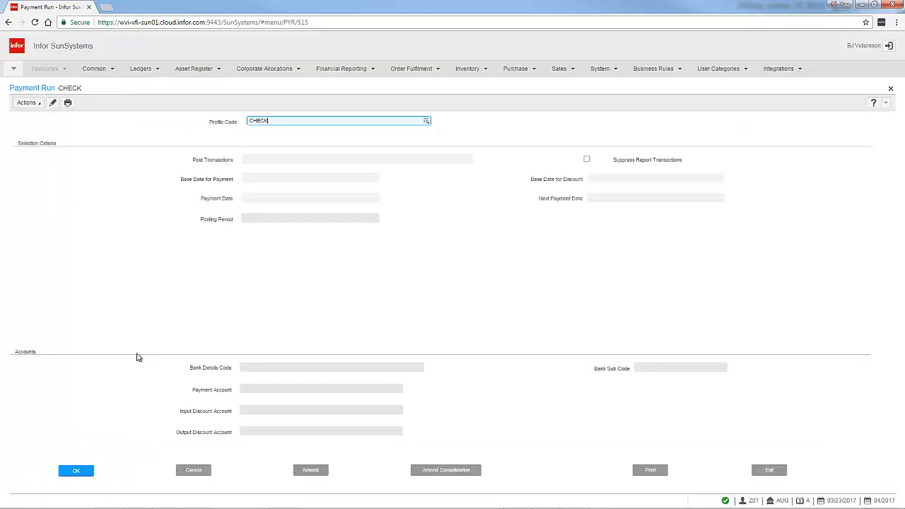
{"action": "left_click", "coordinate": [76, 470]}
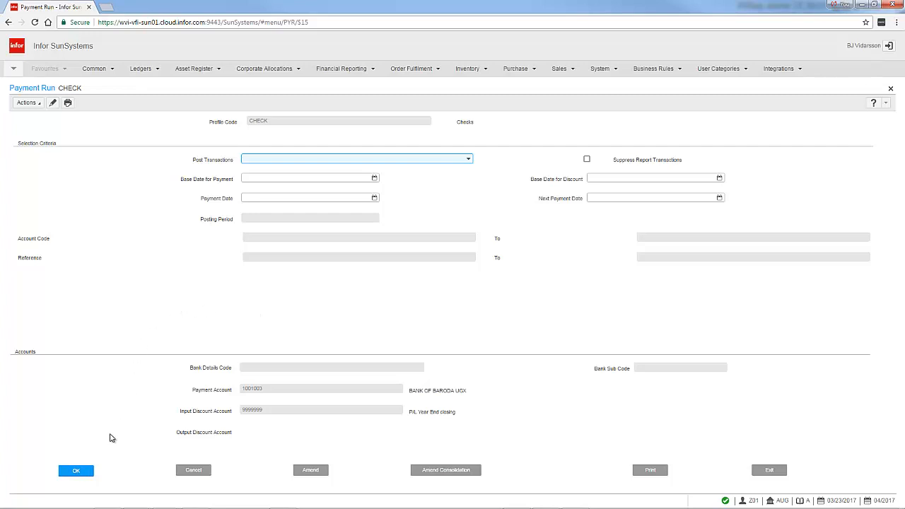
Generate the payment run listing for viewing with posting set to No, base and payment dates 03/23/2017, period 04/2017, and blank account and reference ranges.
{"action": "left_click", "coordinate": [77, 471]}
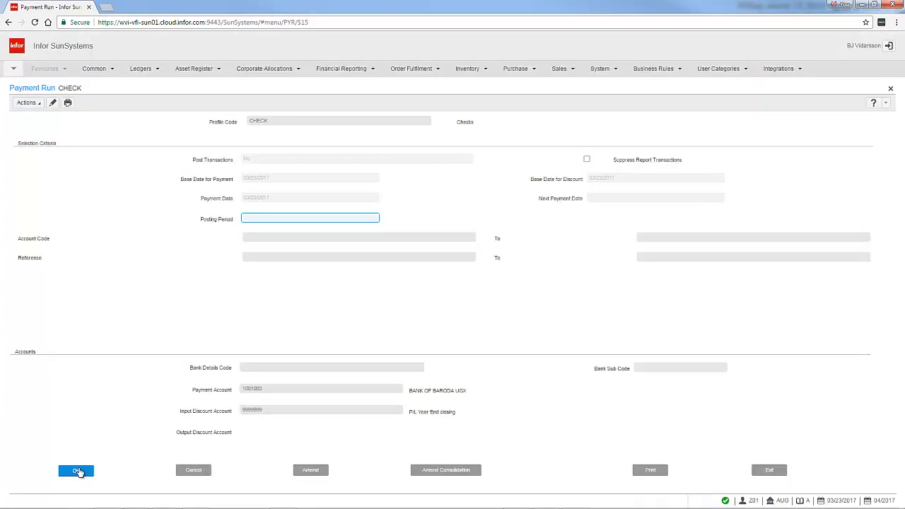
{"action": "left_click", "coordinate": [78, 472]}
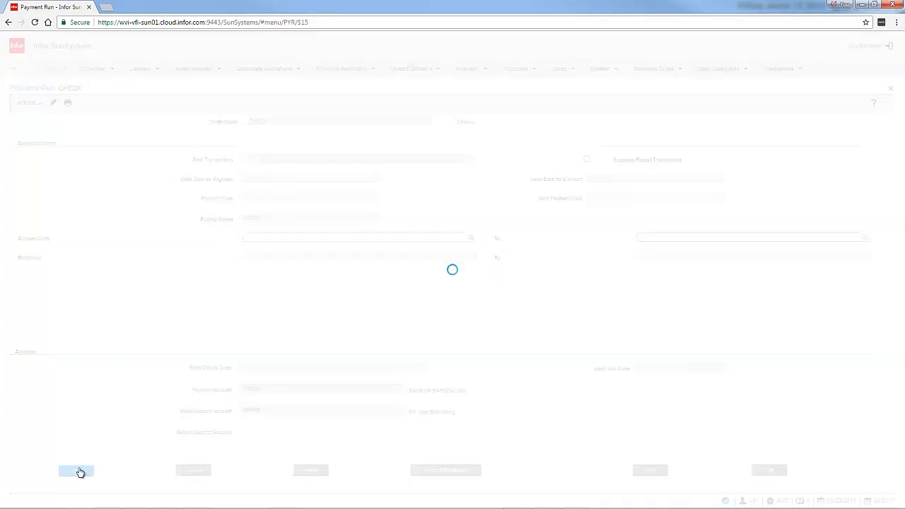
{"action": "left_click", "coordinate": [79, 471]}
{"action": "left_click", "coordinate": [77, 471]}
{"action": "left_click", "coordinate": [77, 472]}
{"action": "left_click", "coordinate": [79, 471]}
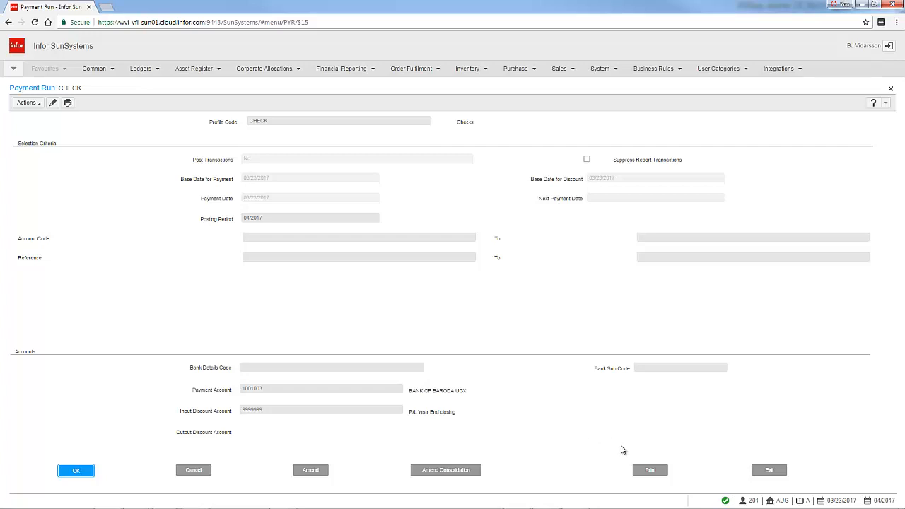
{"action": "left_click", "coordinate": [648, 470]}
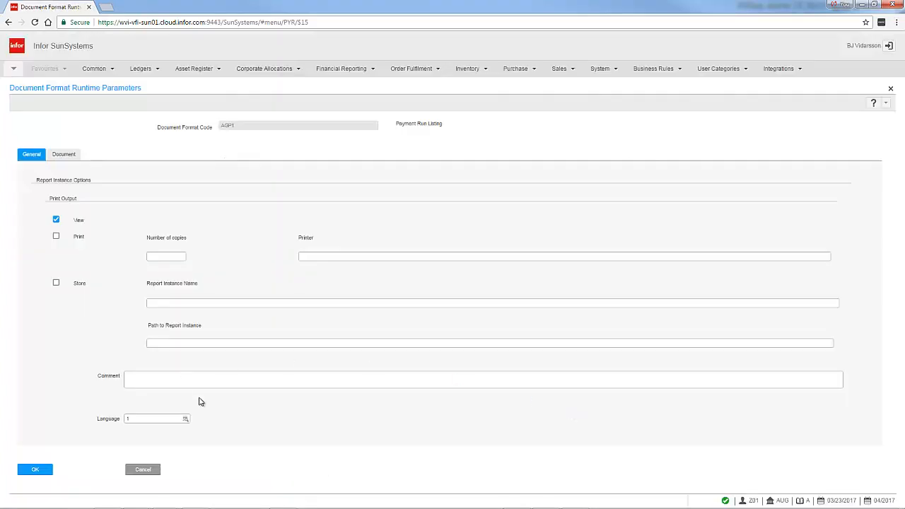
{"action": "left_click", "coordinate": [39, 470]}
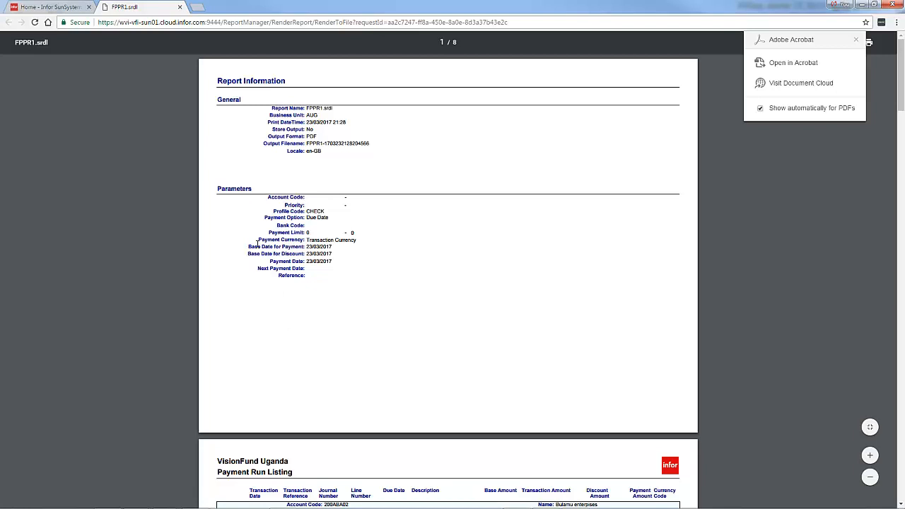
Examine the supplier transactions and closing totals throughout the Payment Run Listing, and close the report.
{"action": "scroll", "coordinate": [257, 246], "scroll_direction": "down", "scroll_amount": 5}
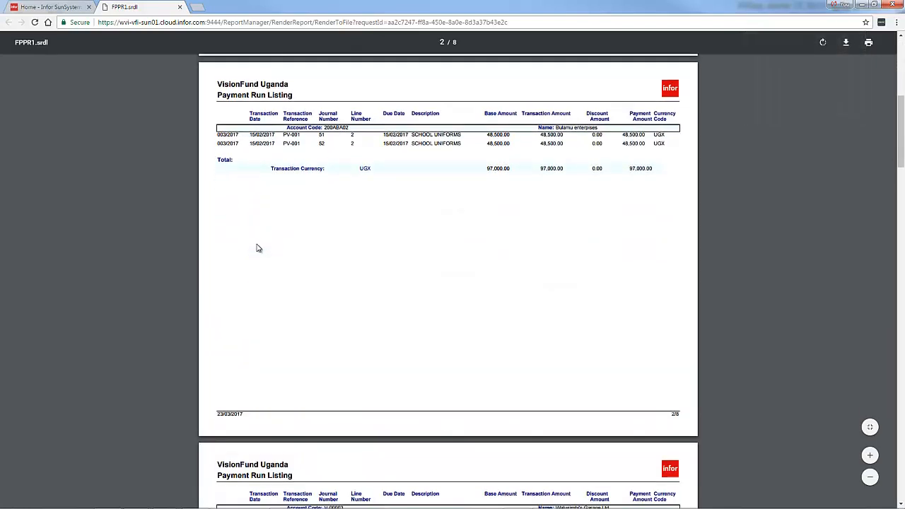
{"action": "scroll", "coordinate": [257, 246], "scroll_direction": "down", "scroll_amount": 5}
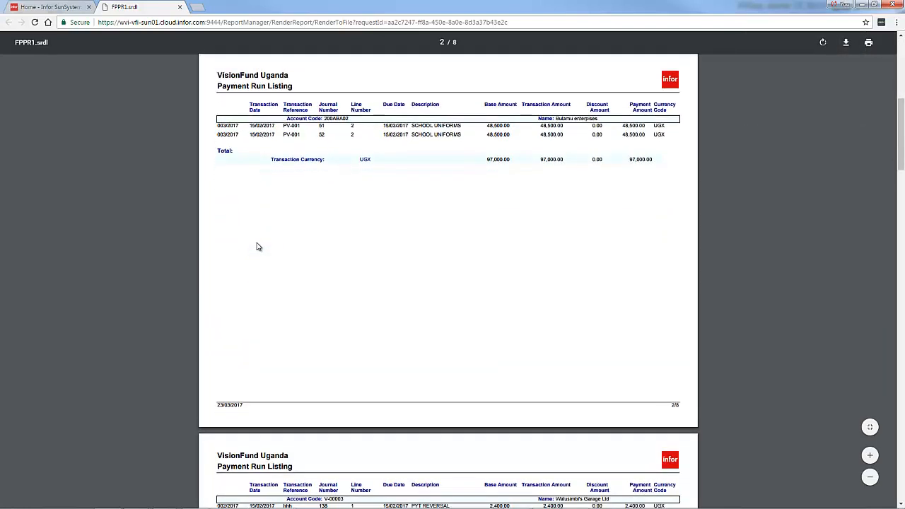
{"action": "scroll", "coordinate": [258, 245], "scroll_direction": "down", "scroll_amount": 1}
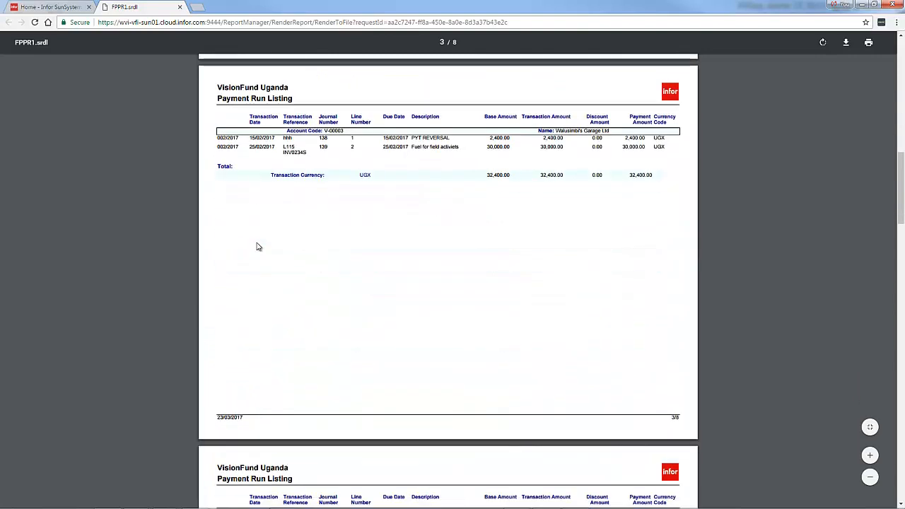
{"action": "scroll", "coordinate": [257, 246], "scroll_direction": "down", "scroll_amount": 6}
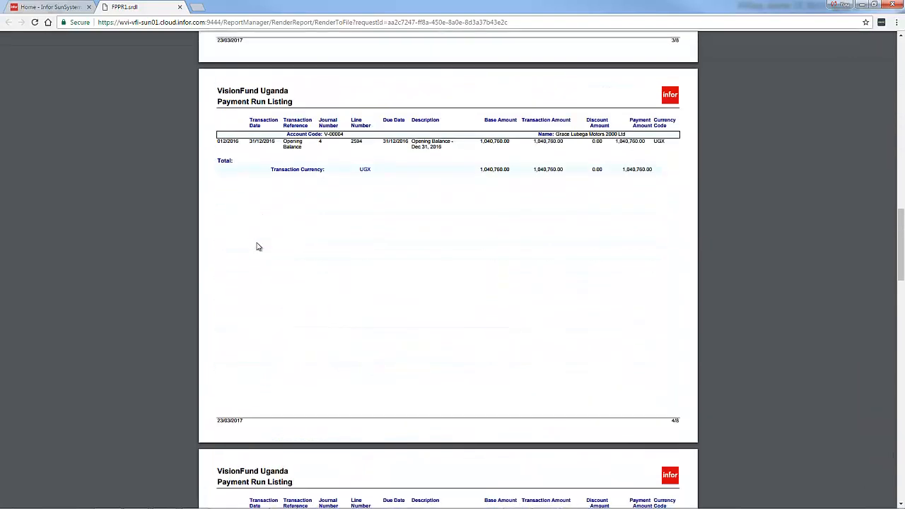
{"action": "scroll", "coordinate": [257, 246], "scroll_direction": "down", "scroll_amount": 6}
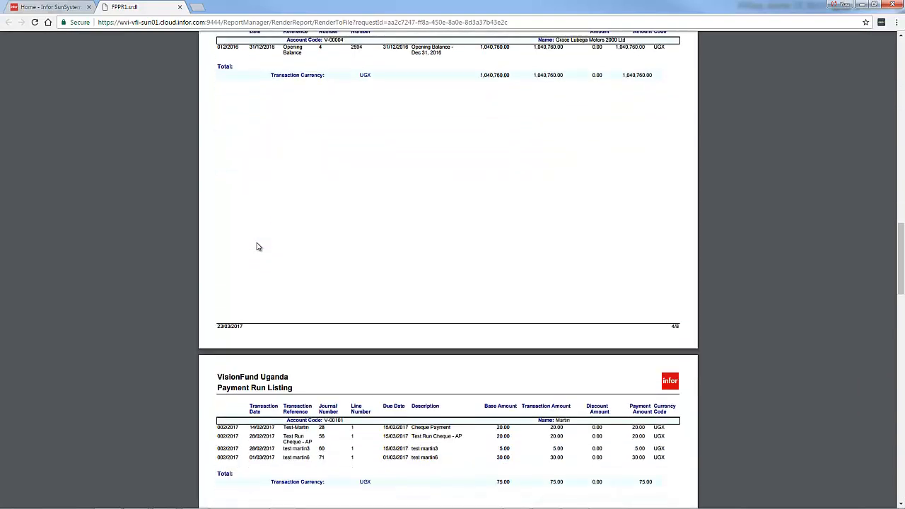
{"action": "scroll", "coordinate": [257, 246], "scroll_direction": "down", "scroll_amount": 2}
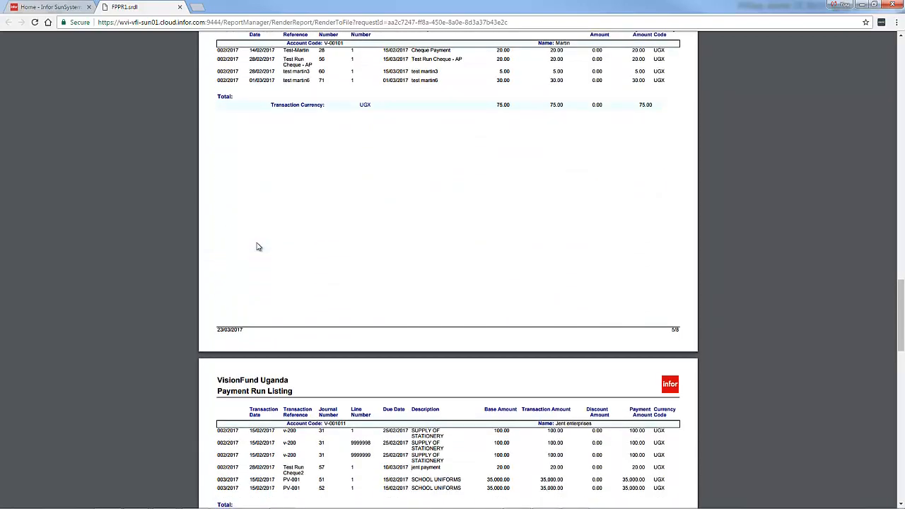
{"action": "scroll", "coordinate": [257, 246], "scroll_direction": "down", "scroll_amount": 5}
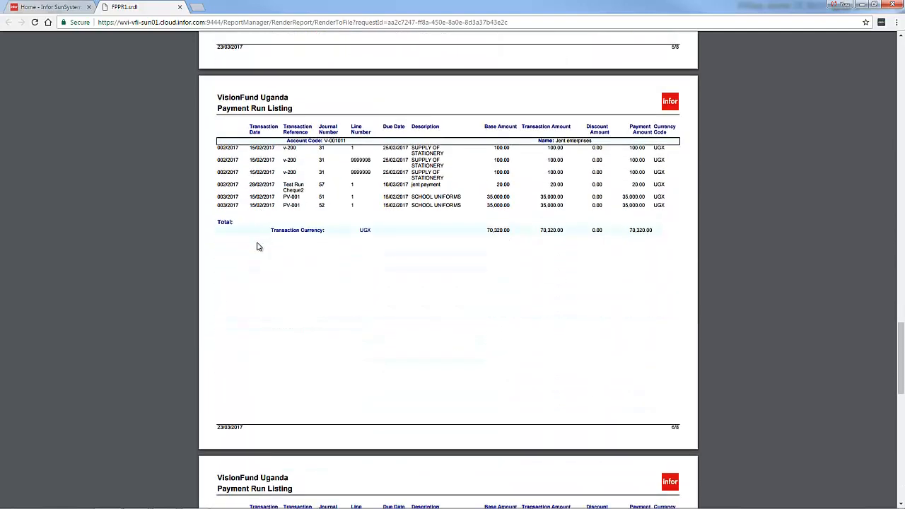
{"action": "scroll", "coordinate": [257, 246], "scroll_direction": "down", "scroll_amount": 12}
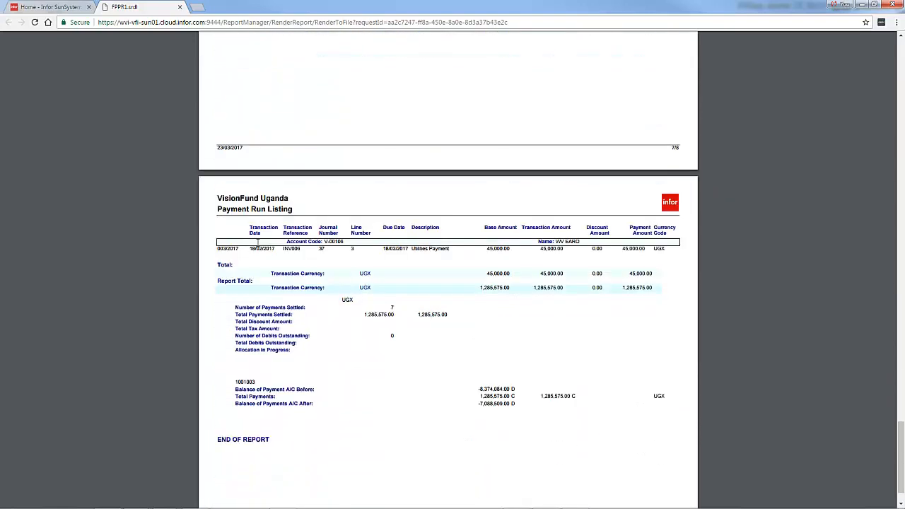
{"action": "scroll", "coordinate": [257, 242], "scroll_direction": "down", "scroll_amount": 1}
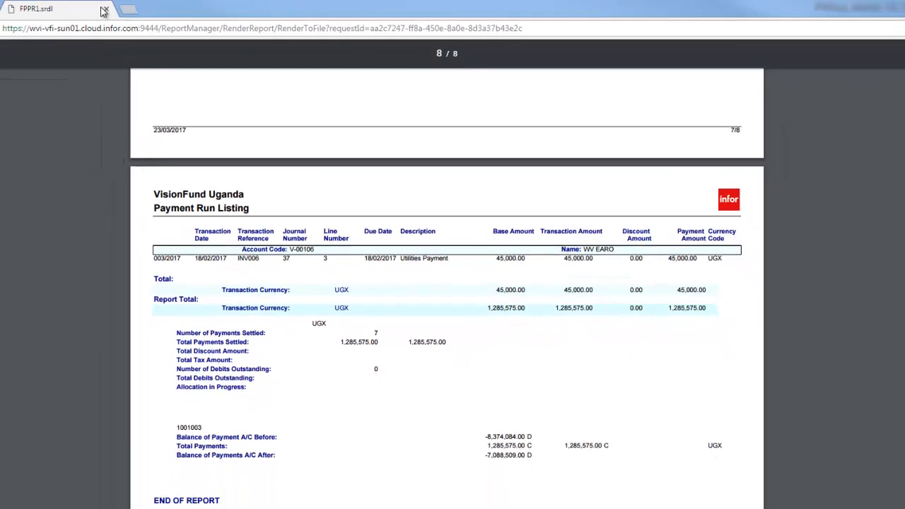
{"action": "left_click", "coordinate": [104, 9]}
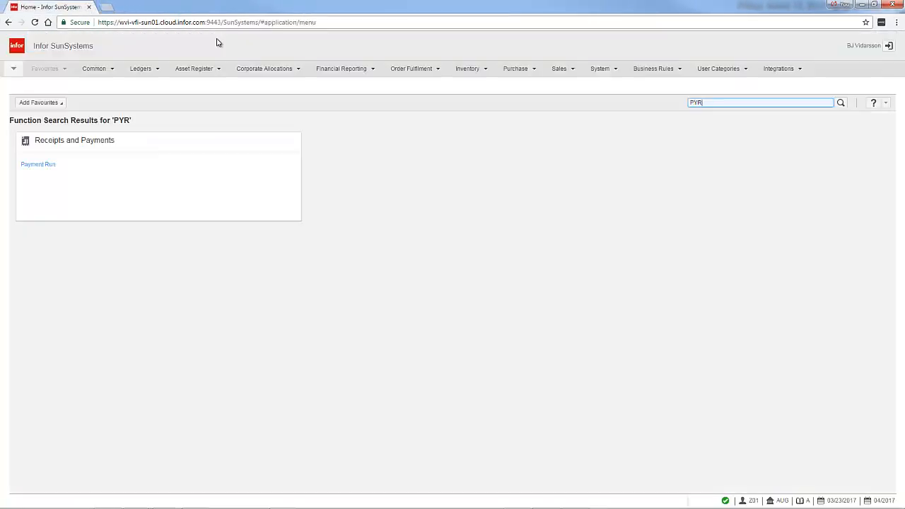
Reopen the Payment Run function with code PYR, continuing past the unposted journals warning.
{"action": "left_click", "coordinate": [711, 104]}
{"action": "key", "text": "Return"}
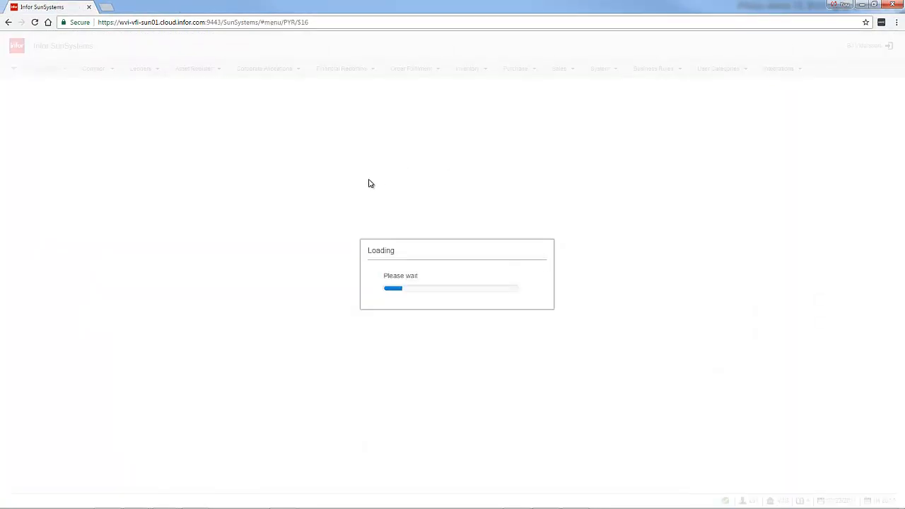
{"action": "left_click", "coordinate": [440, 294]}
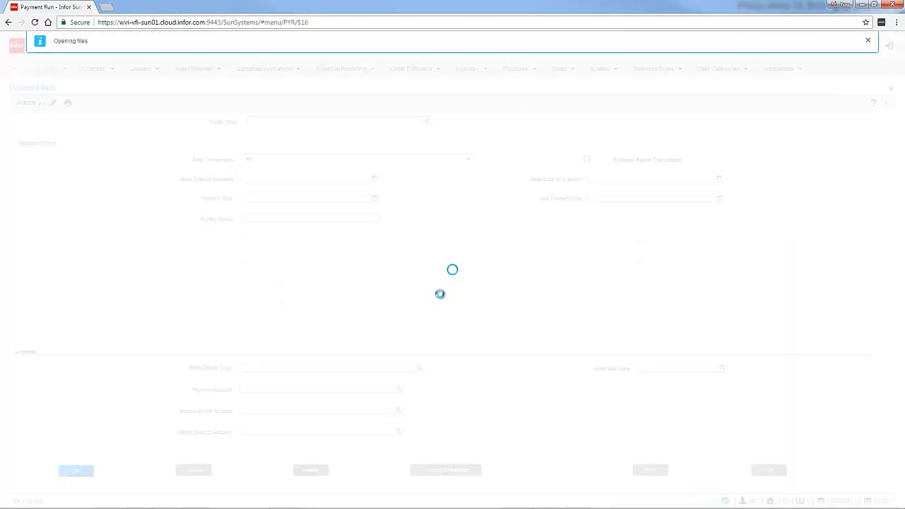
{"action": "left_click", "coordinate": [441, 296]}
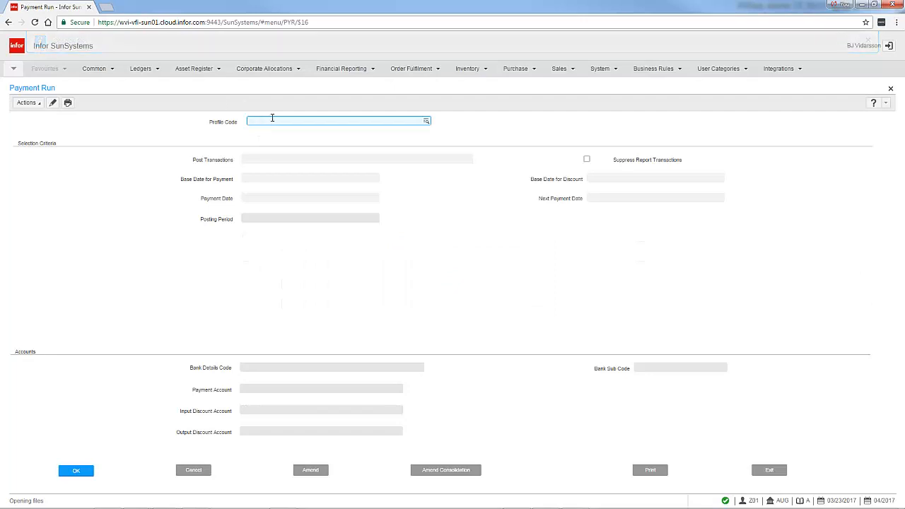
Enter CHECK as the profile code and load that payment profile.
{"action": "type", "text": "CHECK"}
{"action": "key", "text": "Return"}
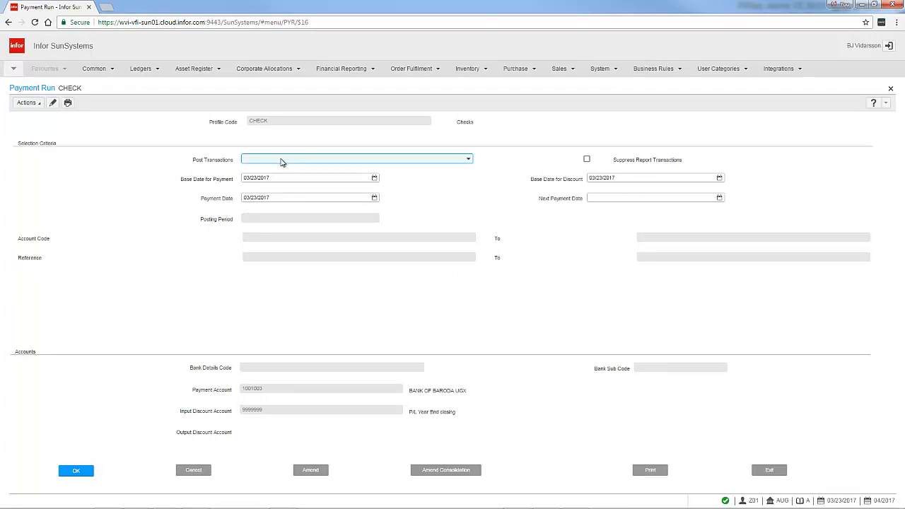
Set Post Transactions to No and accept 03/23/2017 as the base and payment dates and 04/2017 as the posting period.
{"action": "left_click", "coordinate": [468, 159]}
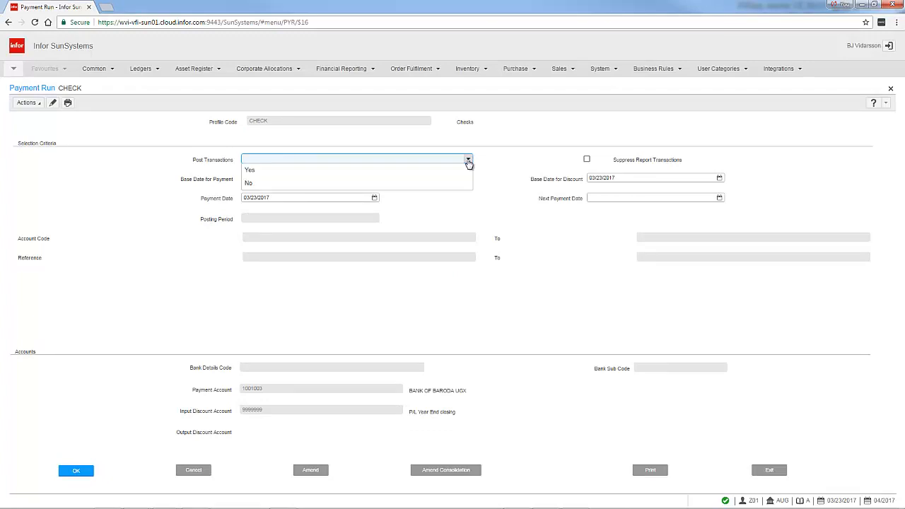
{"action": "left_click", "coordinate": [257, 183]}
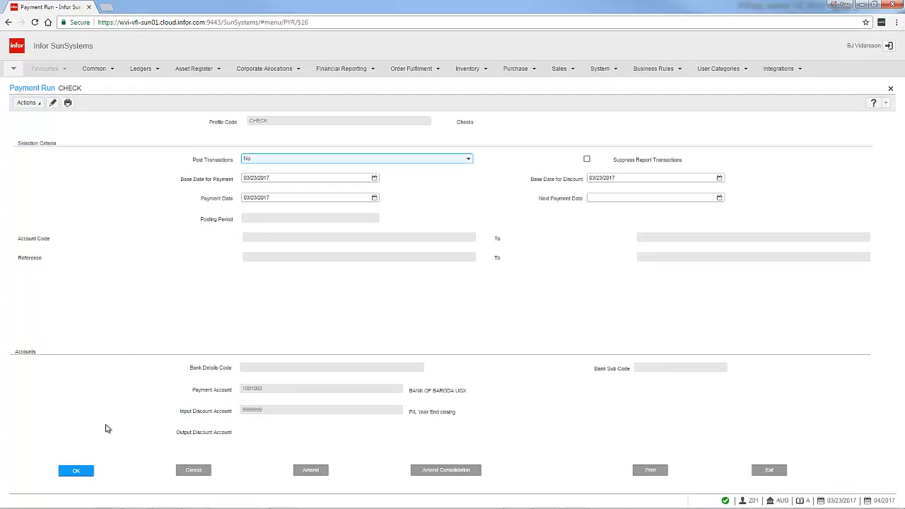
{"action": "left_click", "coordinate": [76, 469]}
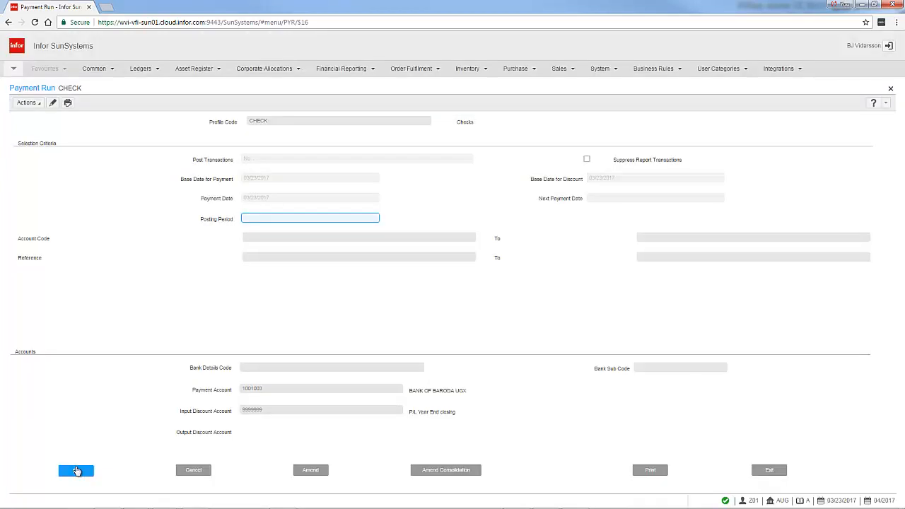
{"action": "left_click", "coordinate": [76, 470]}
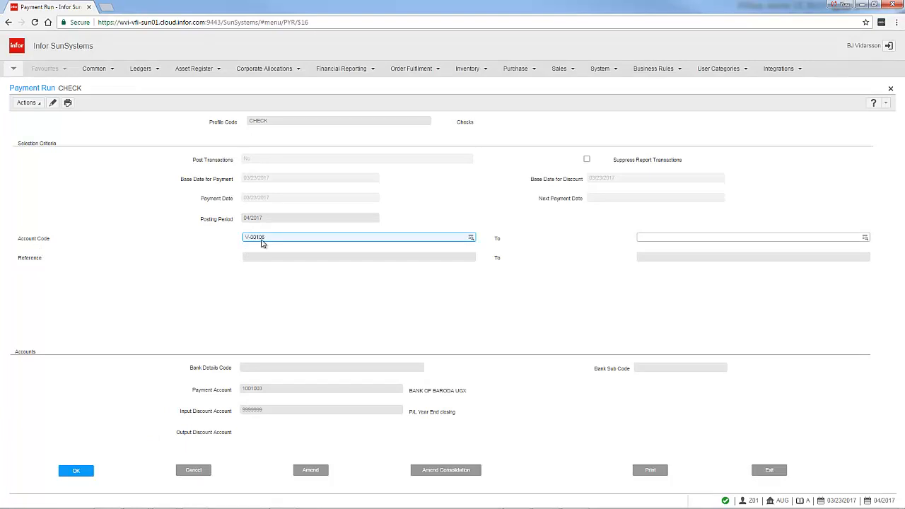
Limit the trial run to the WV EARO supplier account, leaving the reference range and bank details blank.
{"action": "left_click", "coordinate": [79, 470]}
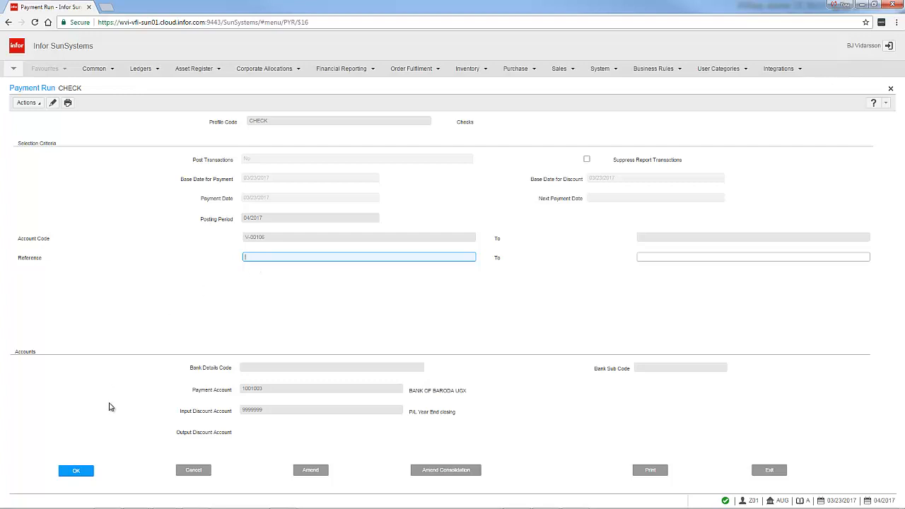
{"action": "left_click", "coordinate": [76, 471]}
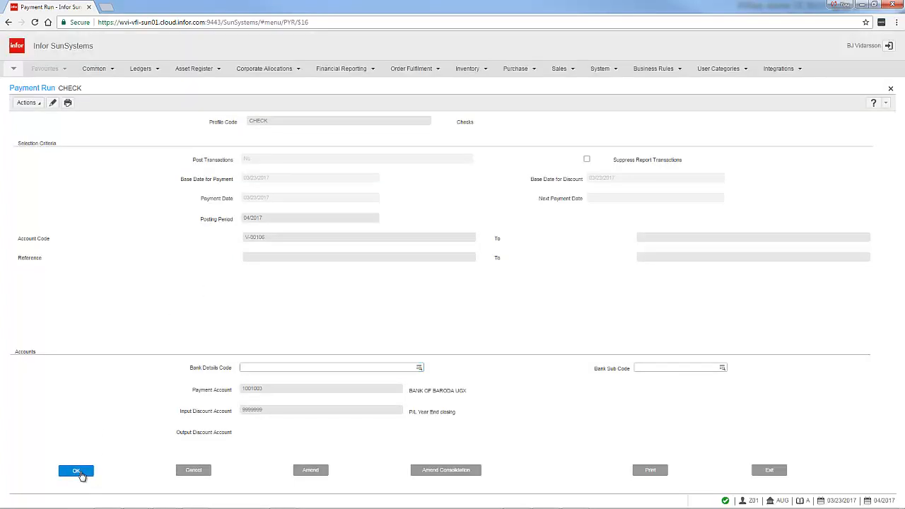
{"action": "left_click", "coordinate": [79, 472]}
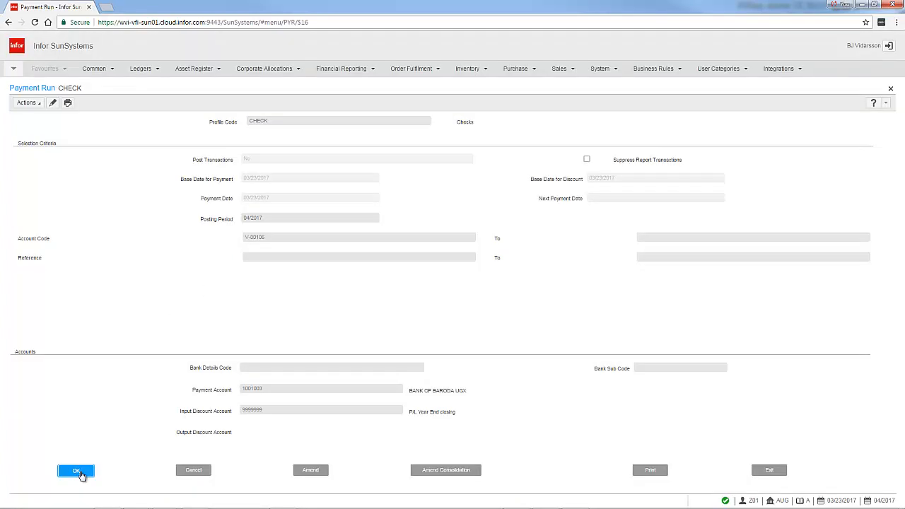
Generate the Payment Run Listing for the trial run, review its transaction and totals, and close the report.
{"action": "left_click", "coordinate": [650, 469]}
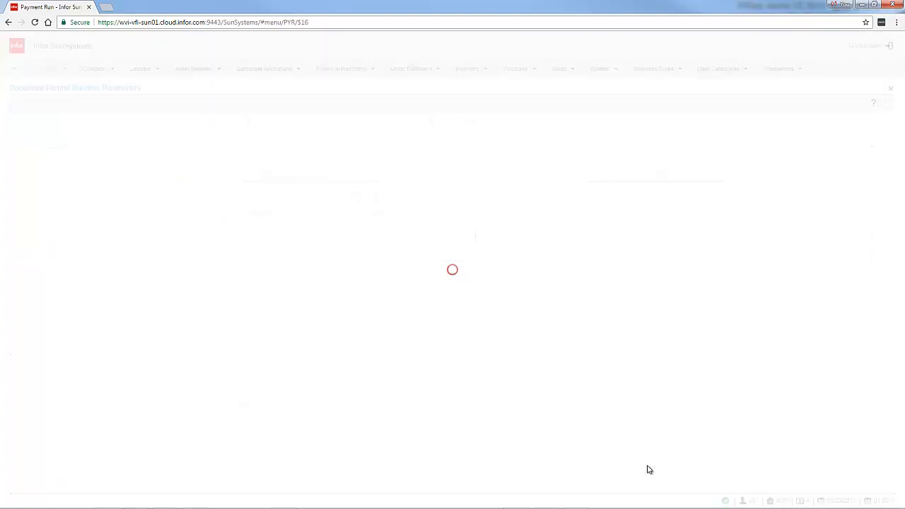
{"action": "left_click", "coordinate": [28, 472]}
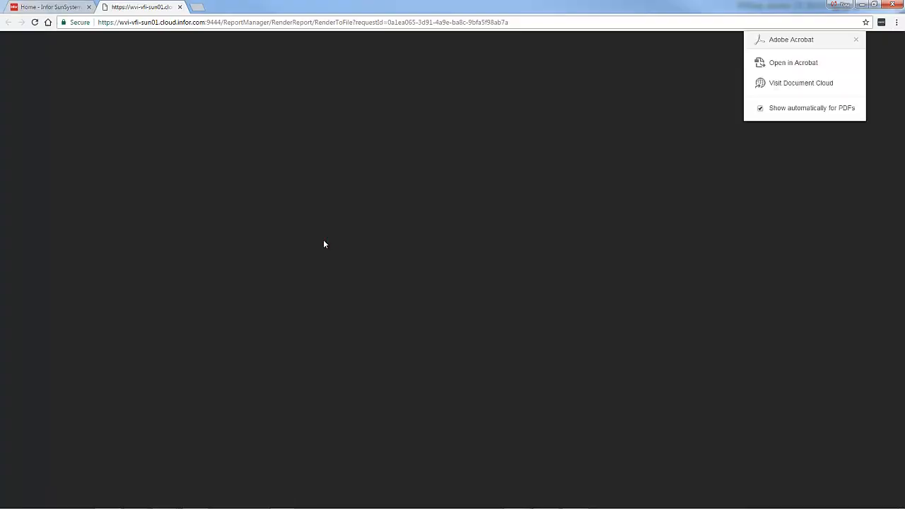
{"action": "scroll", "coordinate": [161, 203], "scroll_direction": "down", "scroll_amount": 5}
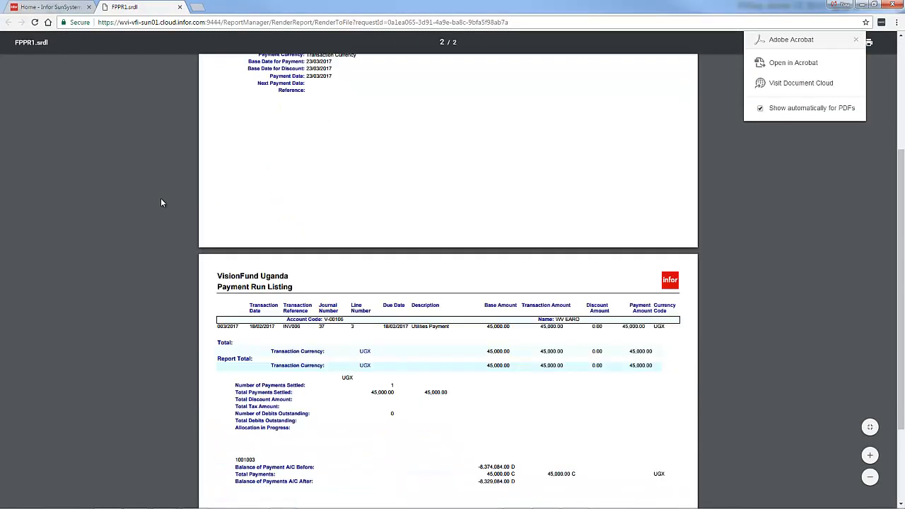
{"action": "scroll", "coordinate": [161, 203], "scroll_direction": "down", "scroll_amount": 2}
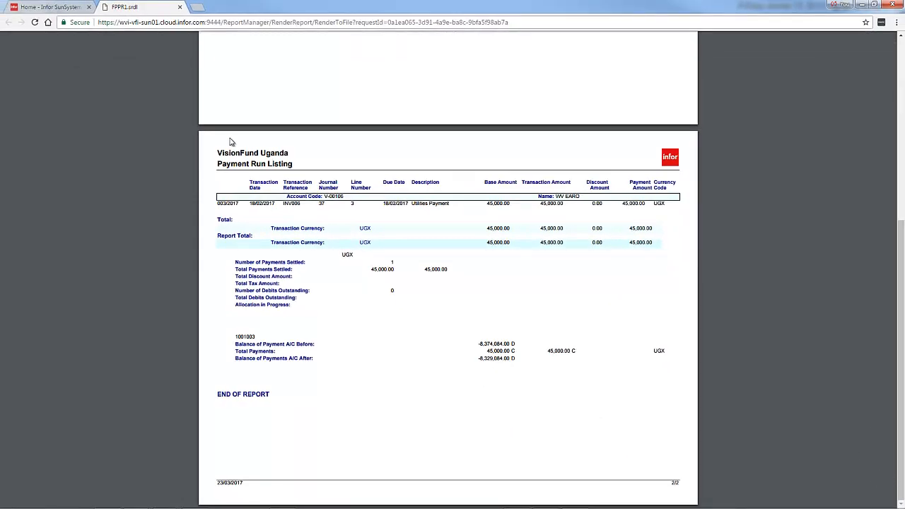
{"action": "left_click", "coordinate": [180, 7]}
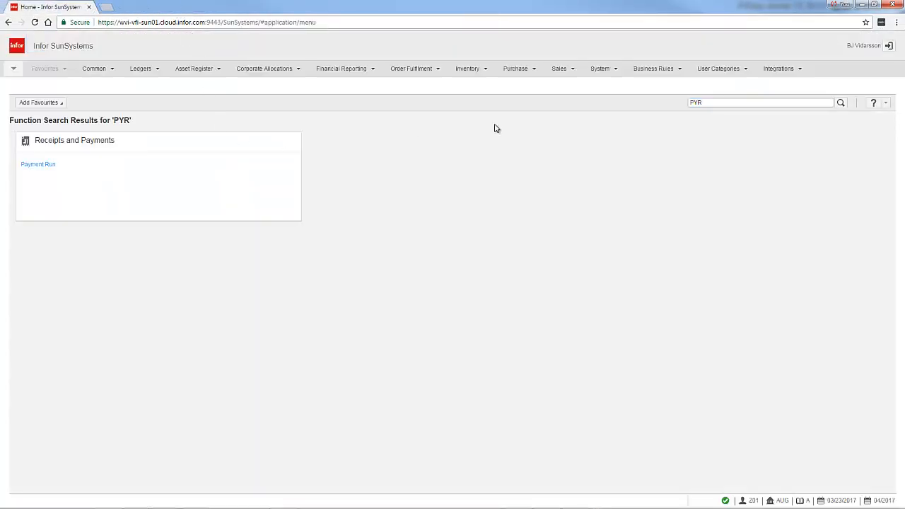
Reopen the Payment Run function past the unposted journals warning and load the CHECK profile.
{"action": "left_click", "coordinate": [47, 166]}
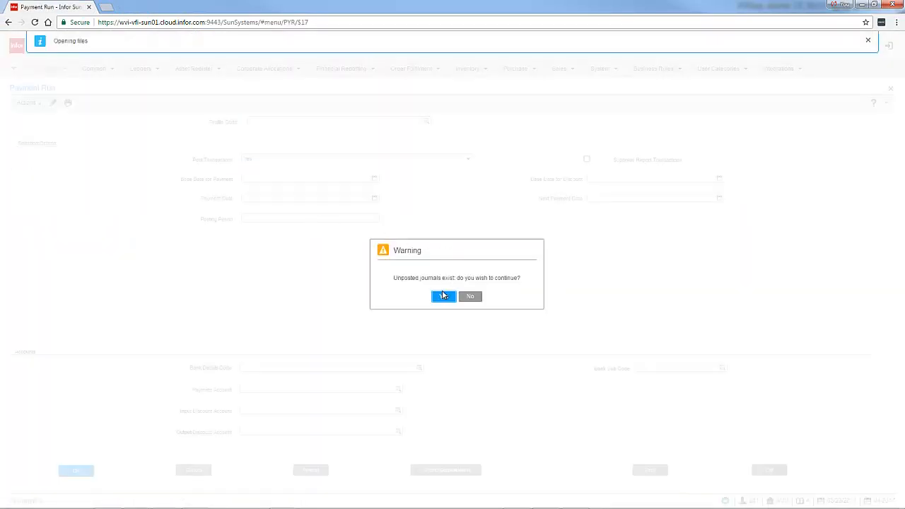
{"action": "left_click", "coordinate": [444, 297]}
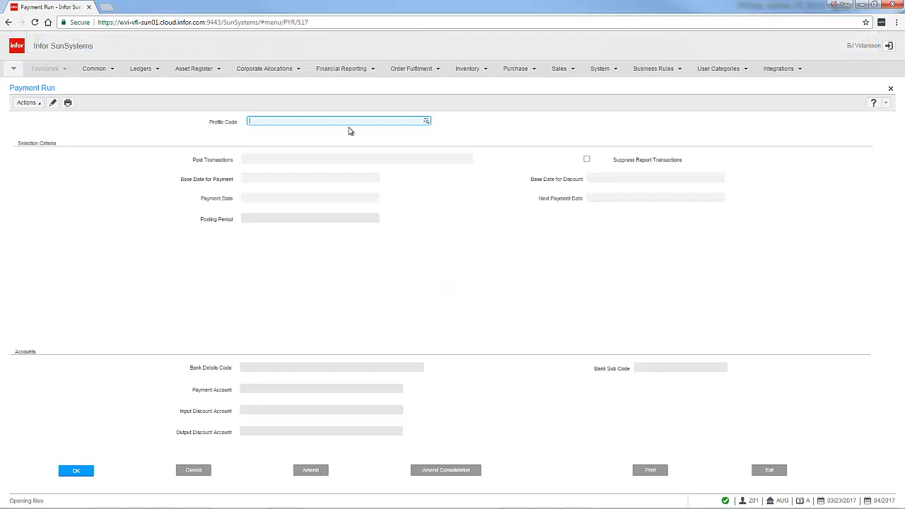
{"action": "type", "text": "CHECK"}
{"action": "key", "text": "Tab"}
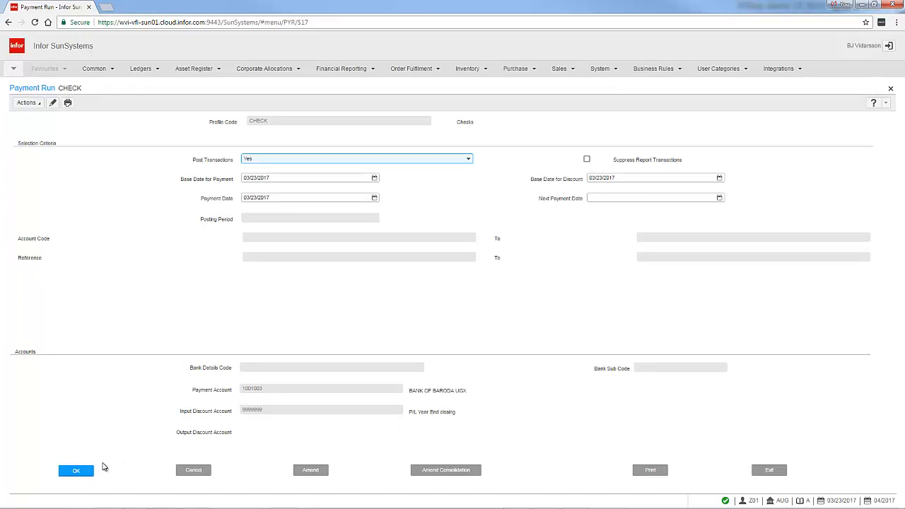
Keep Post Transactions at Yes with 03/23/2017 dates and period 04/2017, and limit the run to the WV EARO supplier account.
{"action": "left_click", "coordinate": [82, 474]}
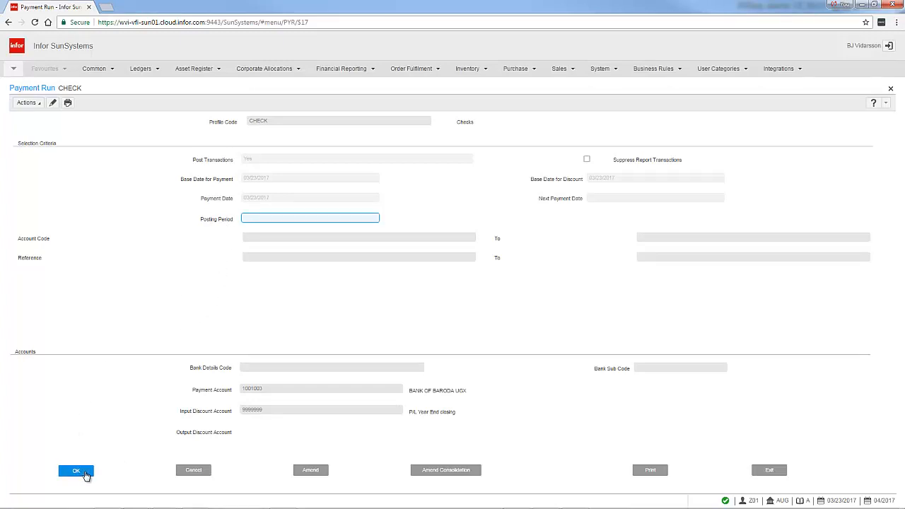
{"action": "left_click", "coordinate": [82, 471]}
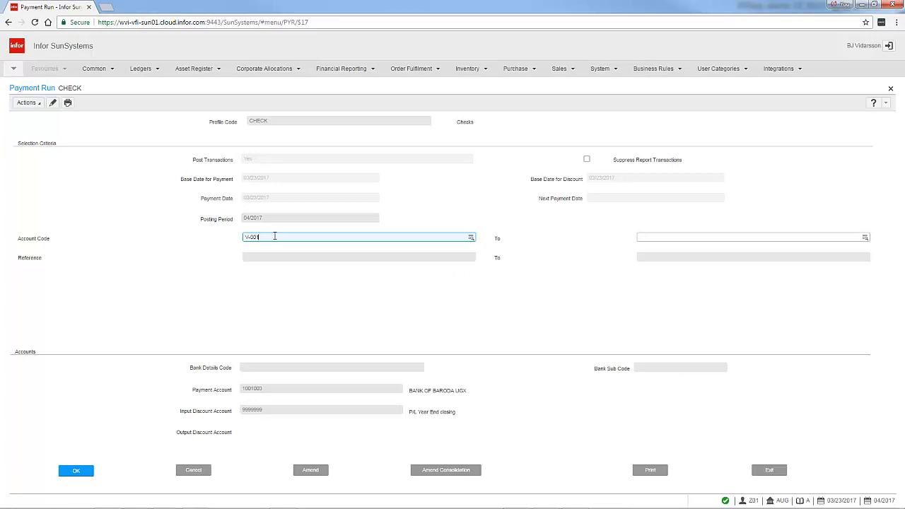
{"action": "key", "text": "Return"}
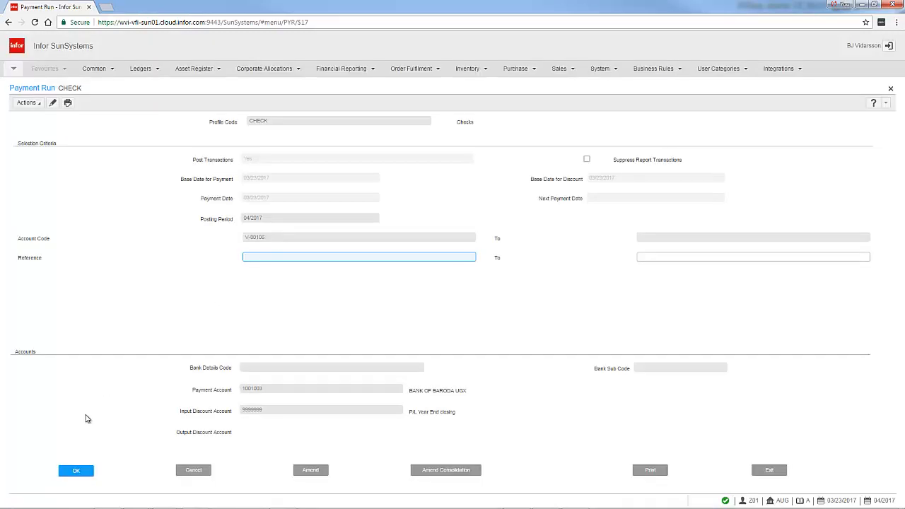
{"action": "left_click", "coordinate": [76, 471]}
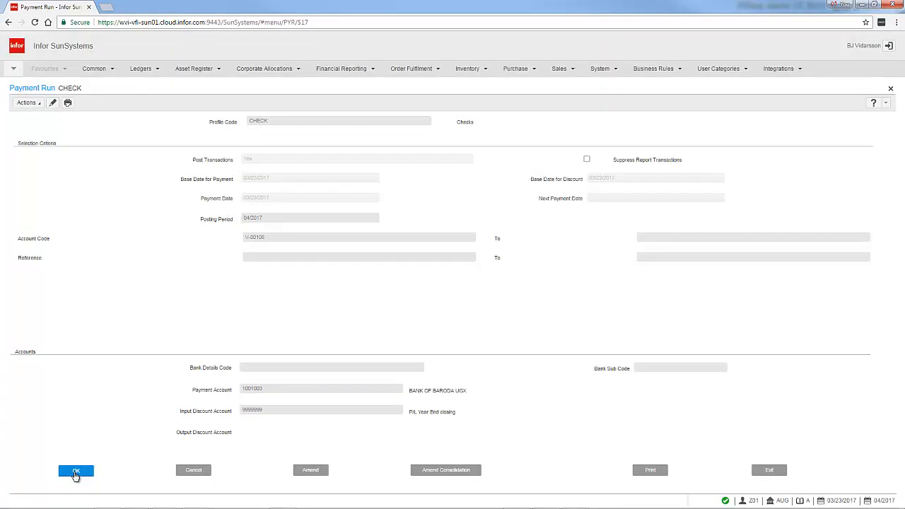
Run the posting payment run with its listing set to View, review the report including the payment journal number, and close it.
{"action": "left_click", "coordinate": [650, 471]}
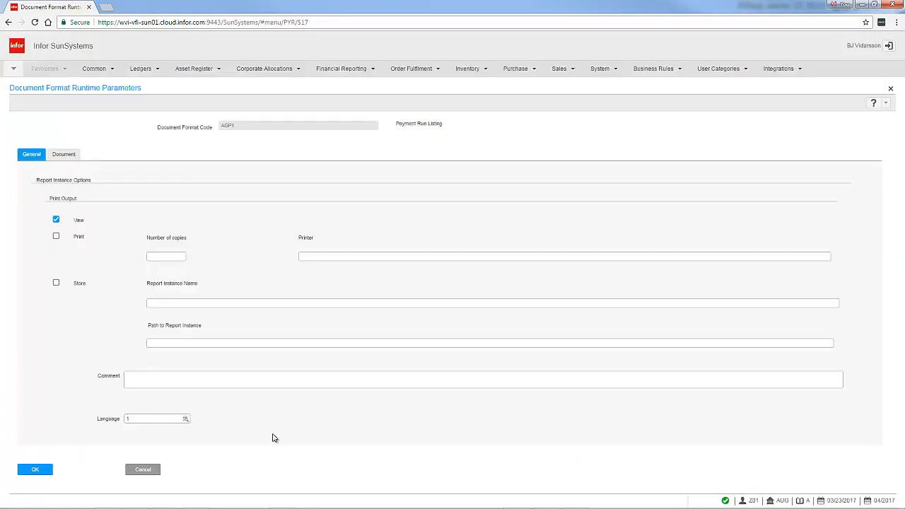
{"action": "left_click", "coordinate": [35, 469]}
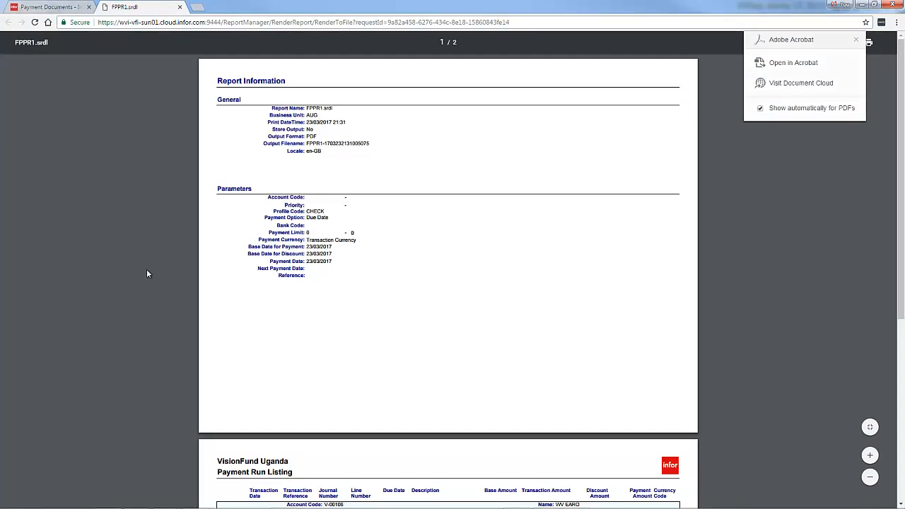
{"action": "scroll", "coordinate": [147, 273], "scroll_direction": "down", "scroll_amount": 5}
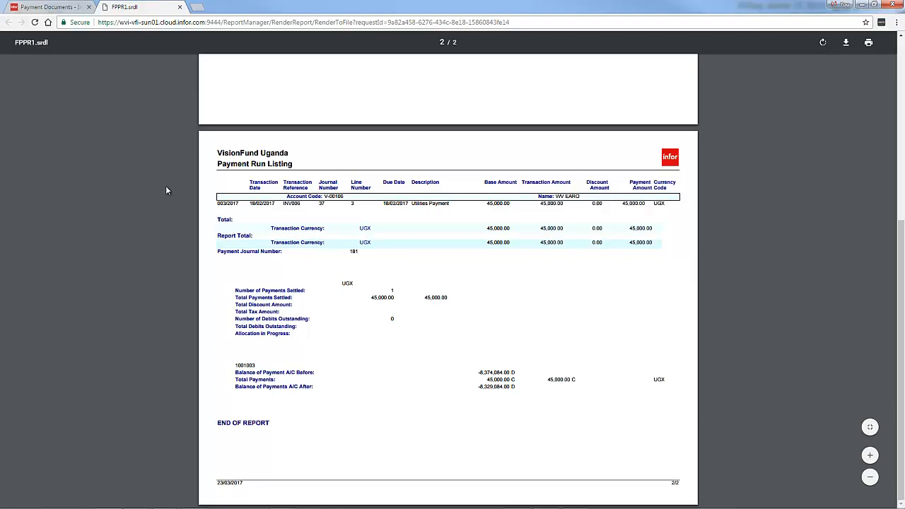
{"action": "left_click", "coordinate": [180, 8]}
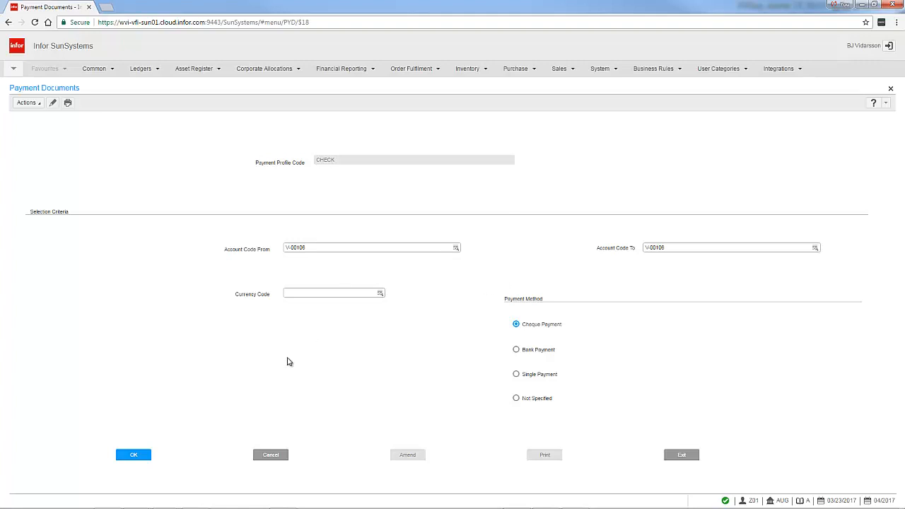
Produce the Cheque Payment document as an Initial Print and Final Print, number 12 dated 03/23/17, and close the remittance advice.
{"action": "left_click", "coordinate": [139, 457]}
{"action": "left_click", "coordinate": [544, 456]}
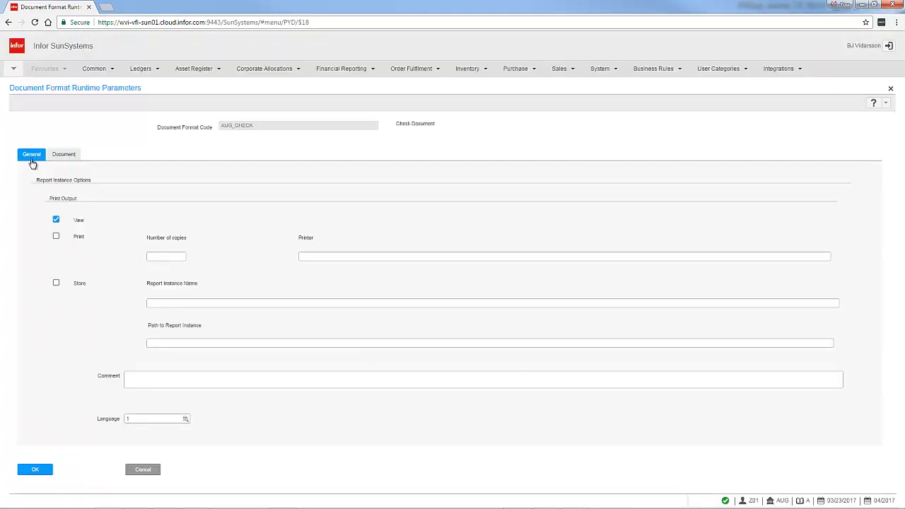
{"action": "left_click", "coordinate": [68, 157]}
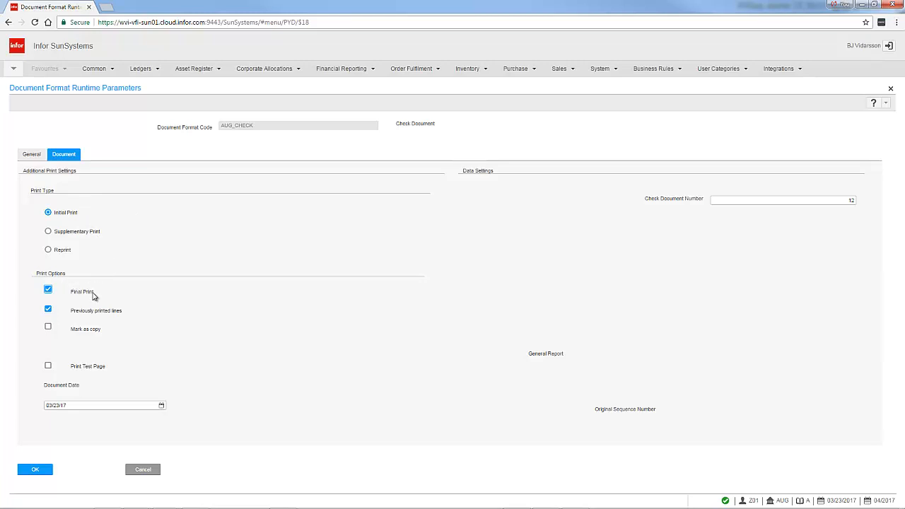
{"action": "left_click", "coordinate": [36, 470]}
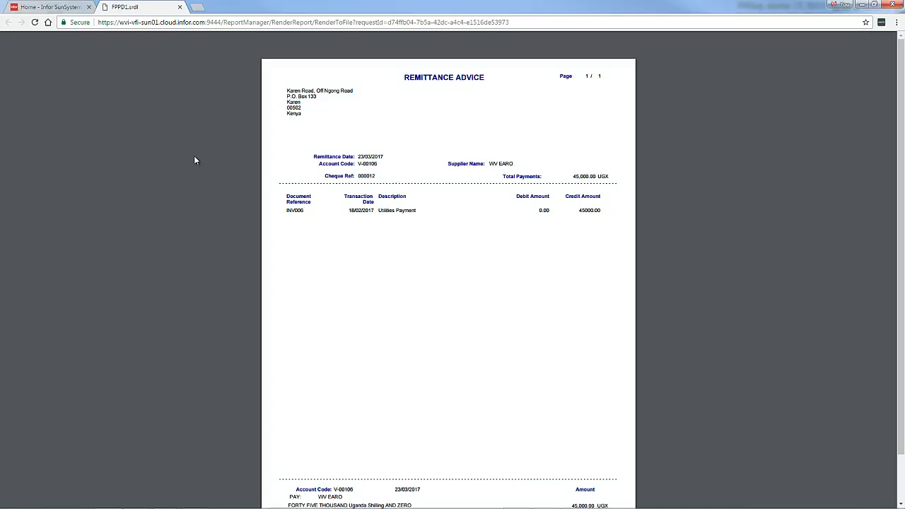
{"action": "left_click", "coordinate": [180, 7]}
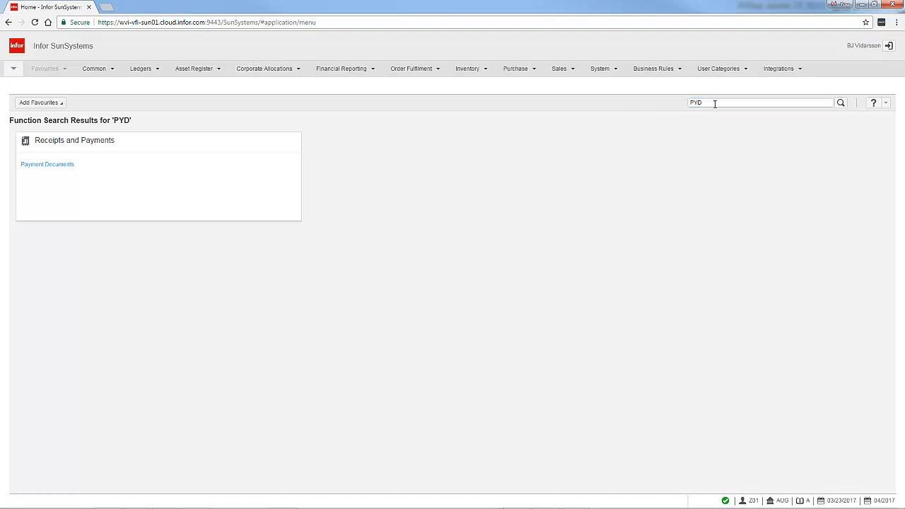
Open the Account Inquiry function using code ACQ.
{"action": "left_click_drag", "start_coordinate": [713, 103], "coordinate": [678, 105]}
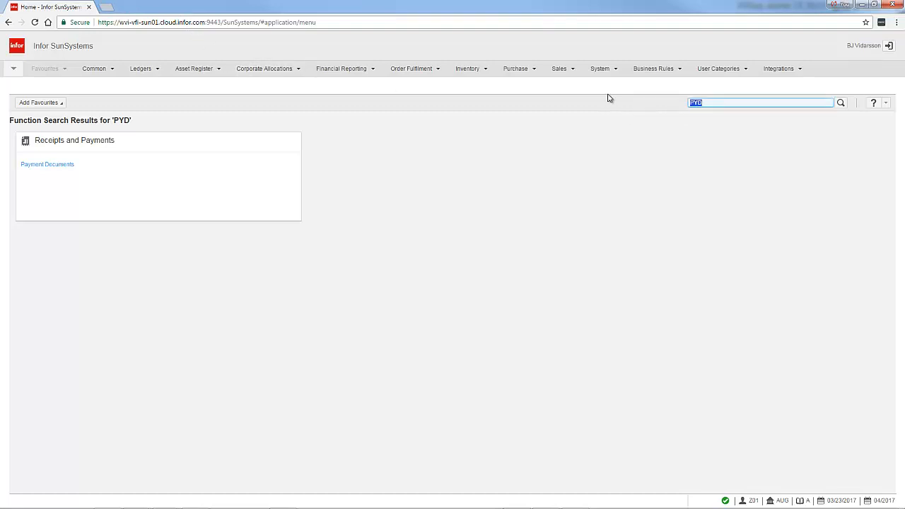
{"action": "type", "text": "ACQ"}
{"action": "key", "text": "Return"}
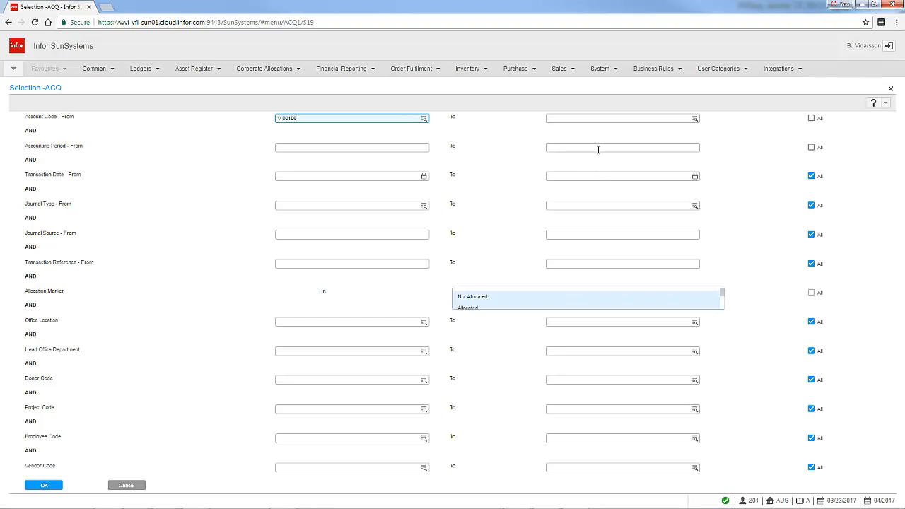
Run the inquiry on the WV EARO supplier account across all accounting periods.
{"action": "left_click", "coordinate": [810, 148]}
{"action": "left_click", "coordinate": [811, 148]}
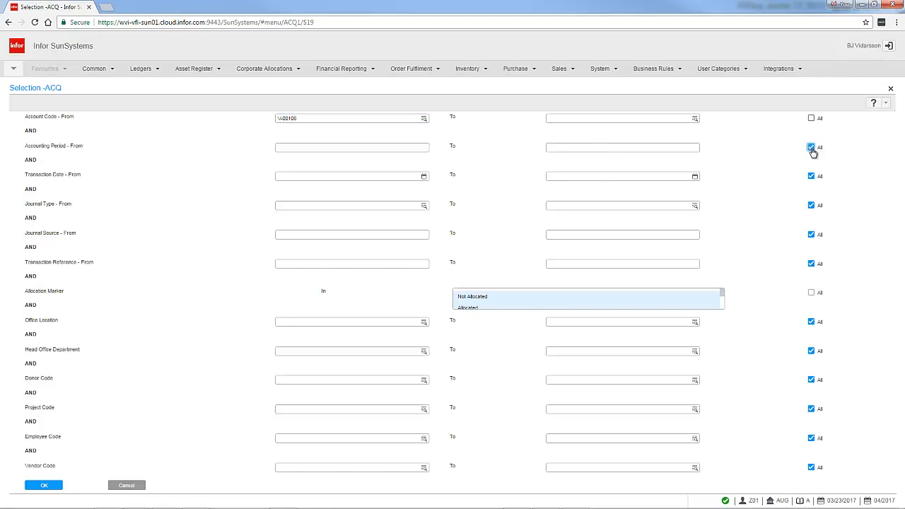
{"action": "left_click", "coordinate": [811, 148]}
{"action": "left_click", "coordinate": [811, 149]}
{"action": "left_click", "coordinate": [43, 485]}
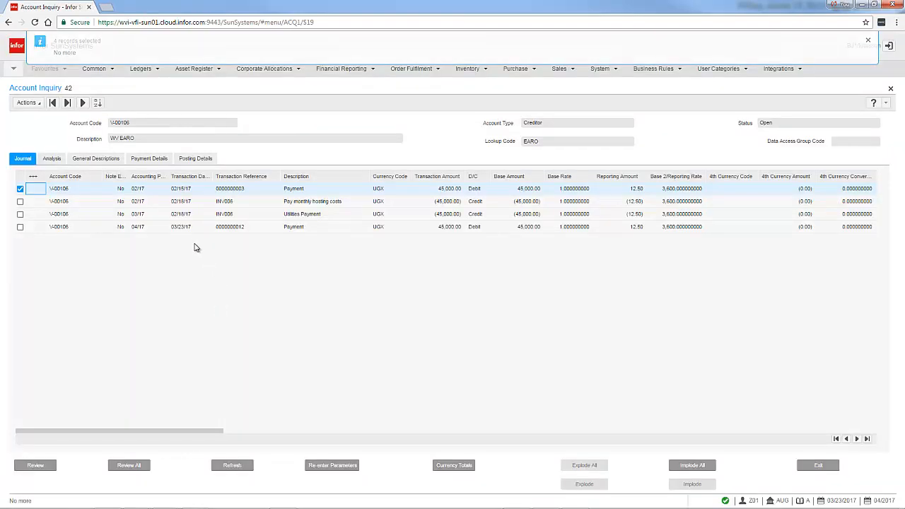
Inspect the 04/17 payment line and the Utilities Payment invoice line, and exit the inquiry.
{"action": "left_click", "coordinate": [306, 227]}
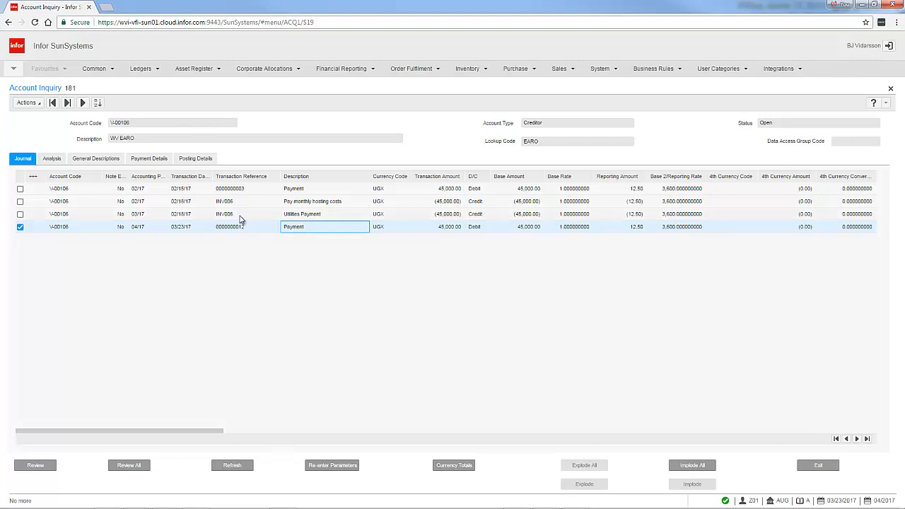
{"action": "left_click", "coordinate": [239, 219]}
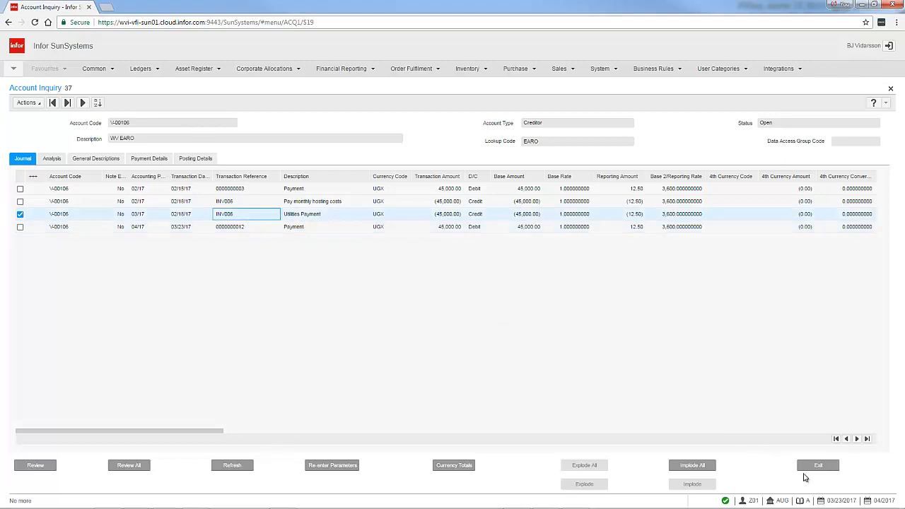
{"action": "left_click", "coordinate": [818, 466]}
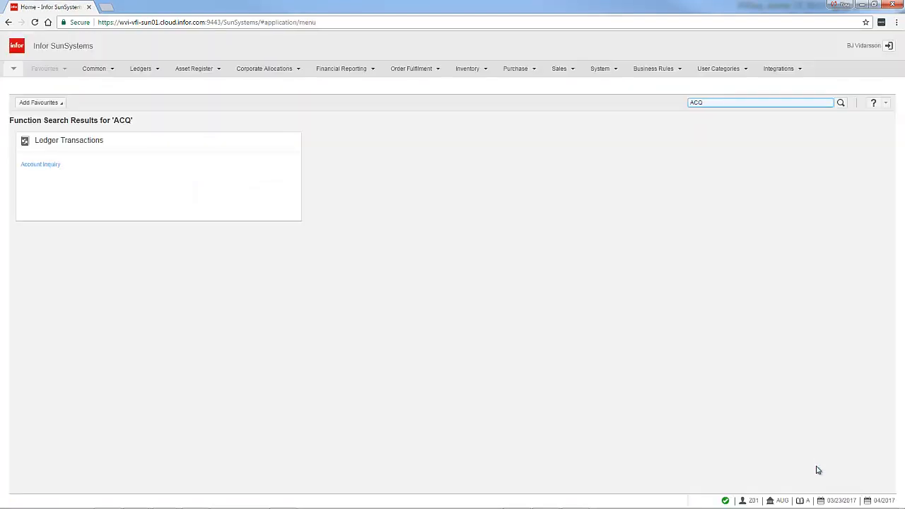
Clear the function search and reopen Account Inquiry with code ACQ.
{"action": "left_click_drag", "start_coordinate": [729, 105], "coordinate": [618, 102]}
{"action": "key", "text": "BackSpace"}
{"action": "left_click", "coordinate": [649, 153]}
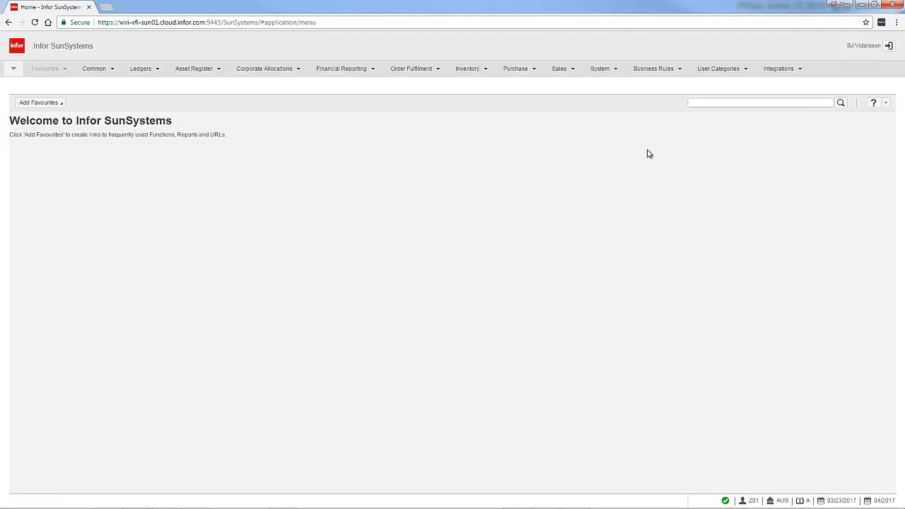
{"action": "left_click", "coordinate": [719, 102]}
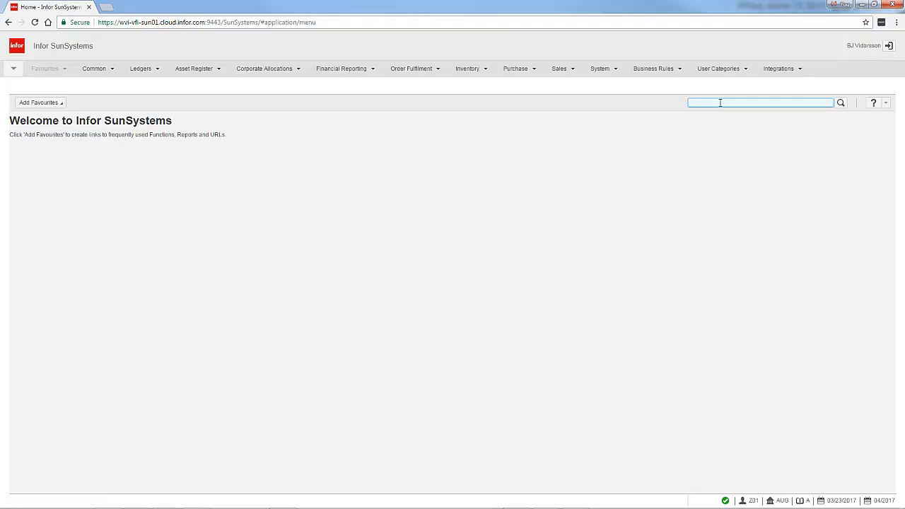
{"action": "type", "text": "ACQ"}
{"action": "key", "text": "Return"}
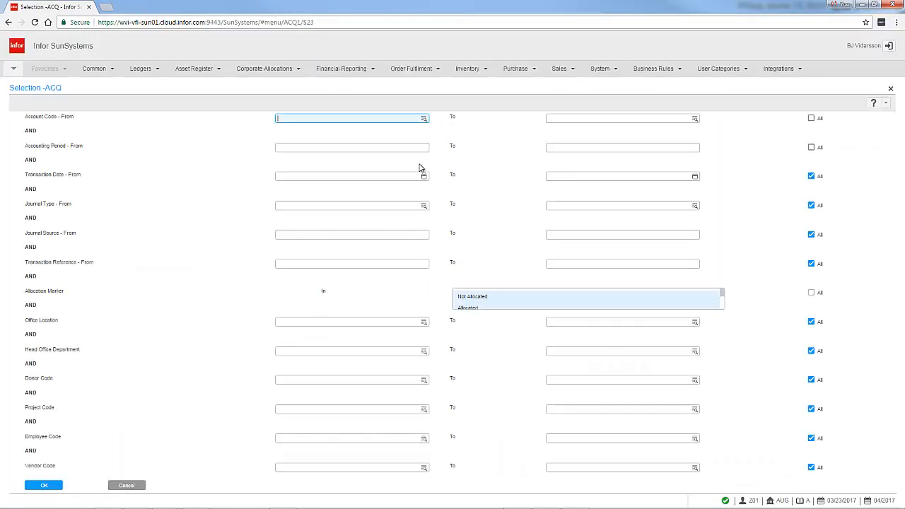
Enter the supplier's account code as the inquiry's starting account and include all accounting periods.
{"action": "type", "text": "V400100"}
{"action": "key", "text": "Tab"}
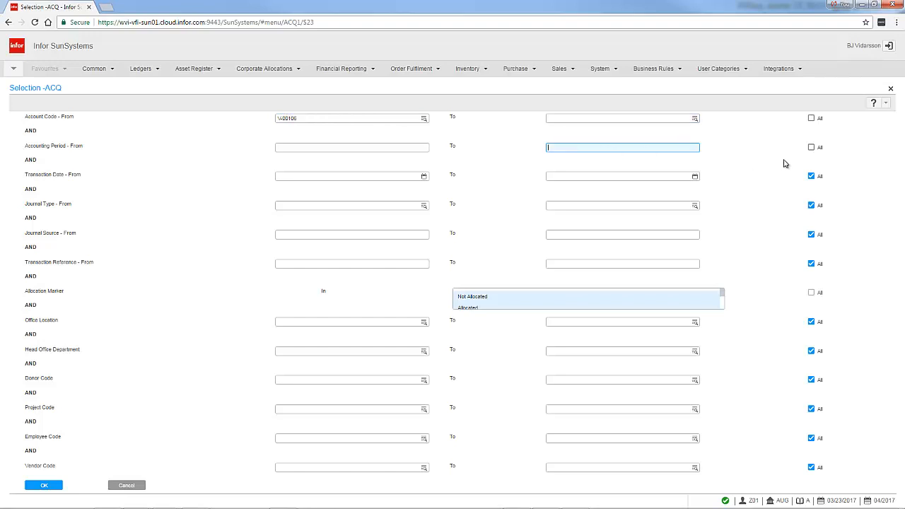
{"action": "left_click", "coordinate": [810, 148]}
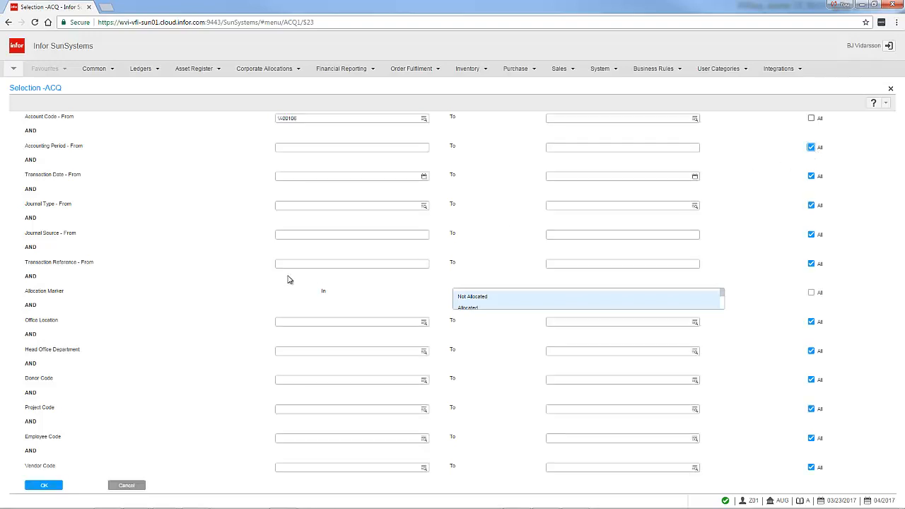
Run the supplier account inquiry and select the transaction reference of the 04/17 payment line.
{"action": "left_click", "coordinate": [47, 487]}
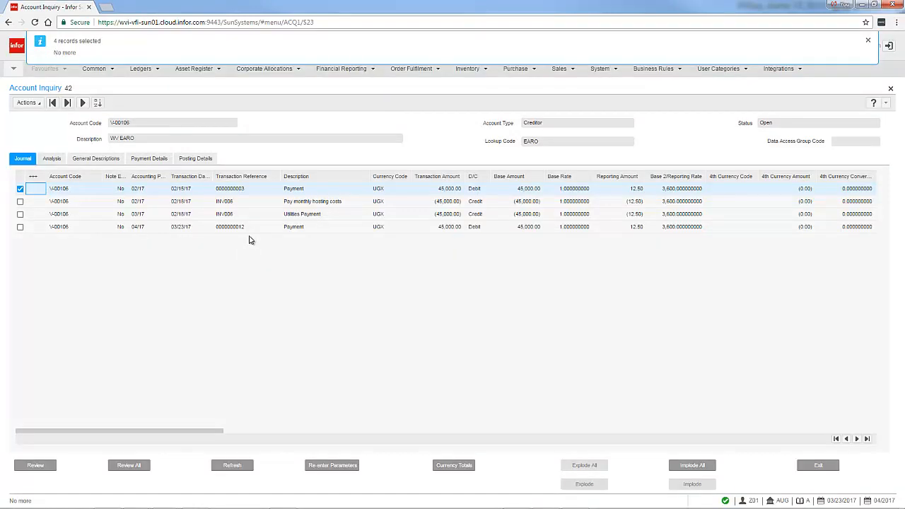
{"action": "left_click", "coordinate": [247, 227]}
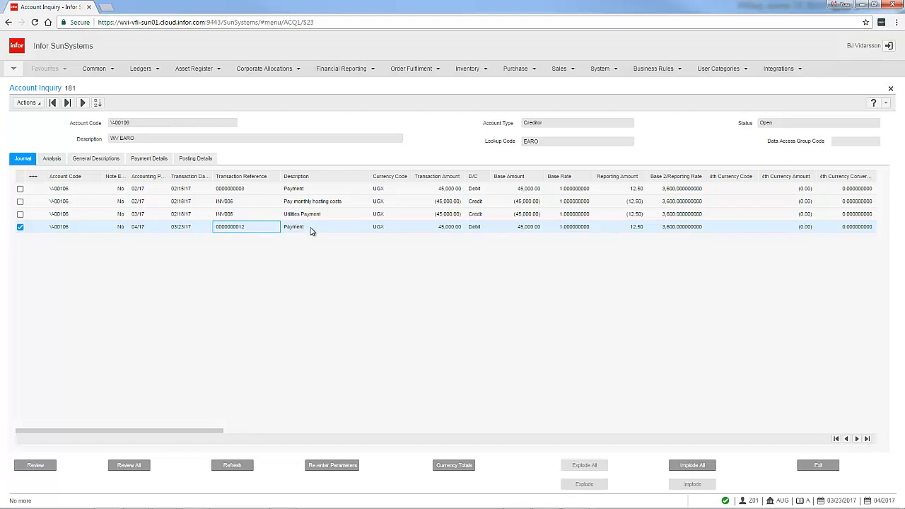
Open Payment Voiding in a new session with code PYV and enter the supplier's account code.
{"action": "left_click", "coordinate": [13, 68]}
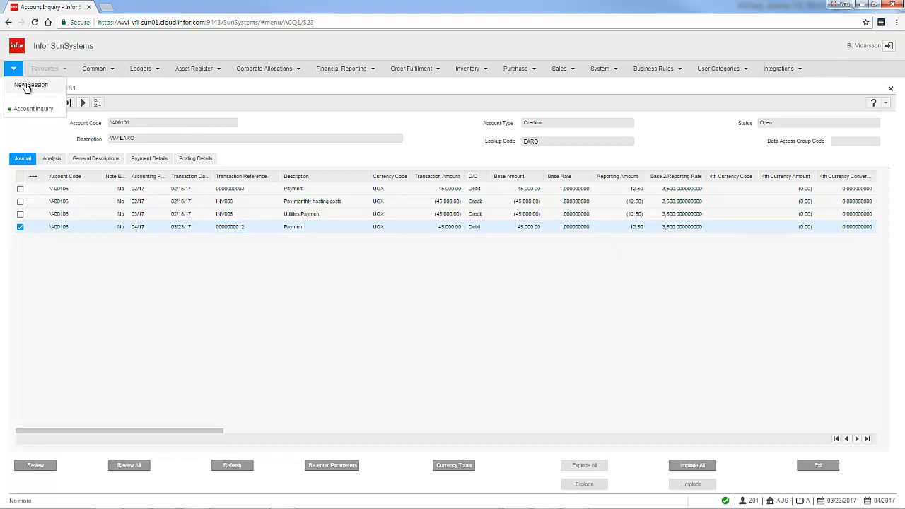
{"action": "left_click", "coordinate": [28, 86]}
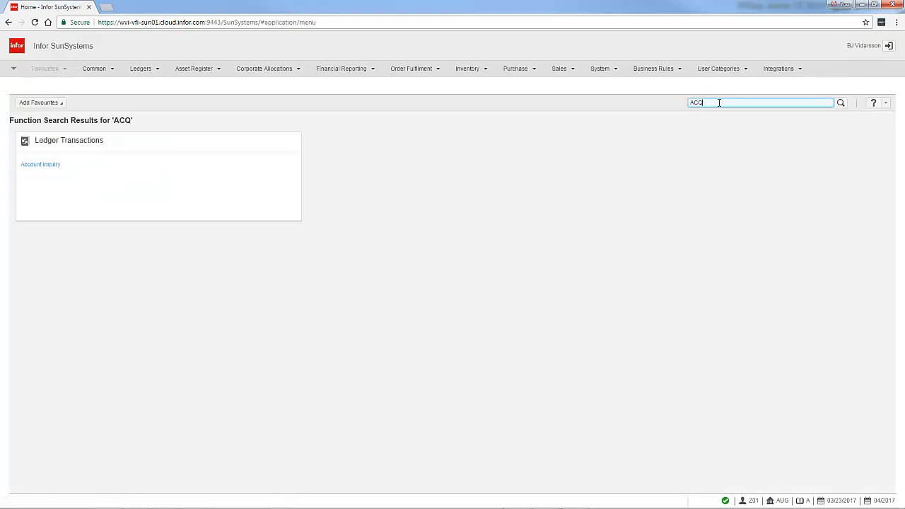
{"action": "left_click_drag", "start_coordinate": [719, 103], "coordinate": [626, 98]}
{"action": "type", "text": "PYV"}
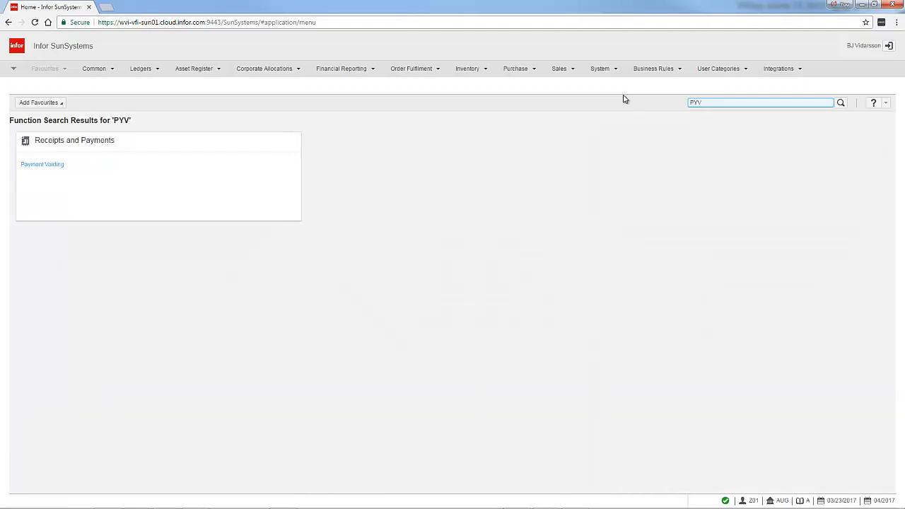
{"action": "left_click", "coordinate": [49, 164]}
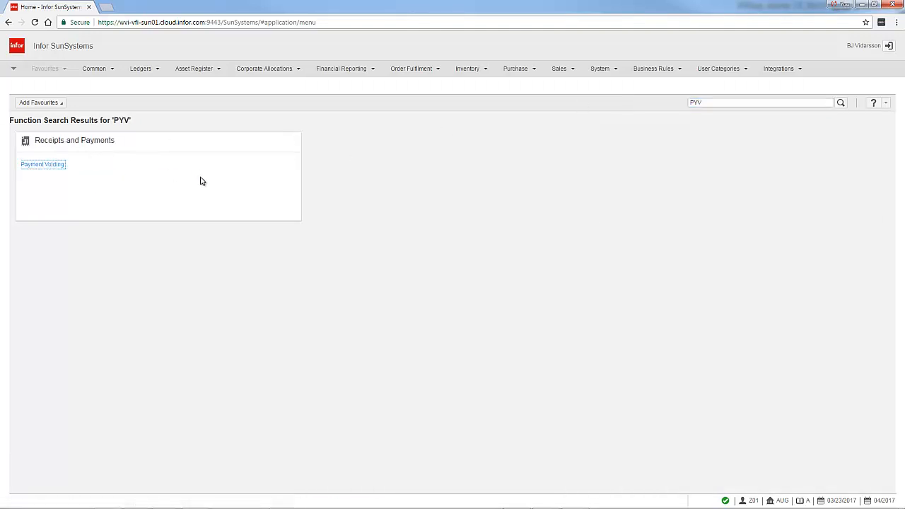
{"action": "left_click", "coordinate": [59, 166]}
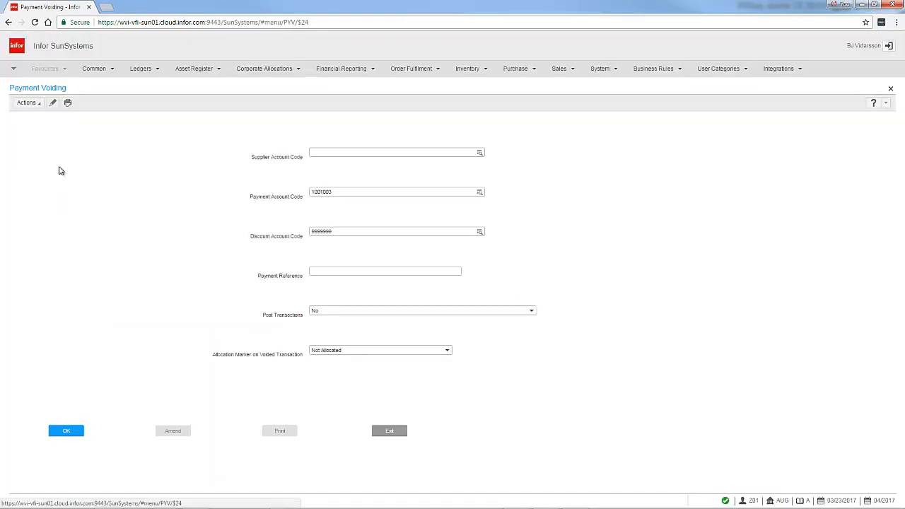
{"action": "left_click", "coordinate": [329, 151]}
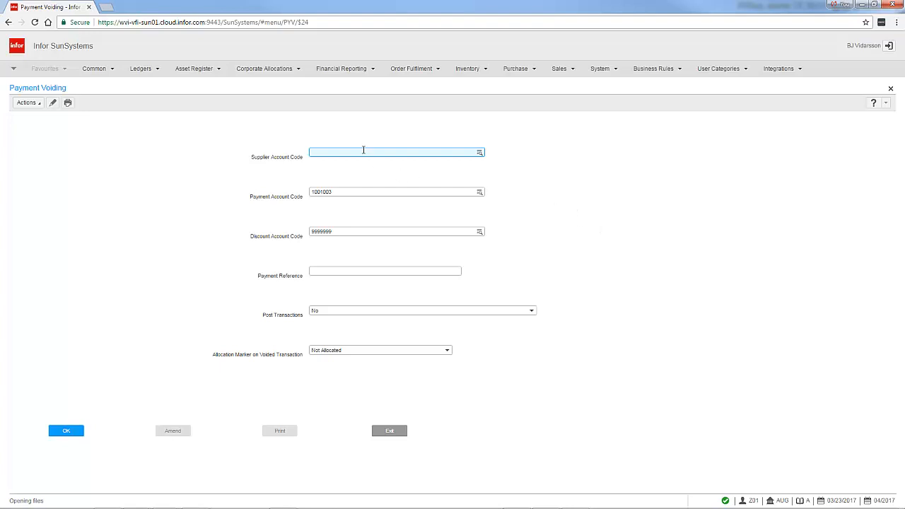
{"action": "type", "text": "V-00106"}
Return to the open Account Inquiry session and look up the journal behind the 04/17 payment line from its journal number.
{"action": "left_click", "coordinate": [12, 68]}
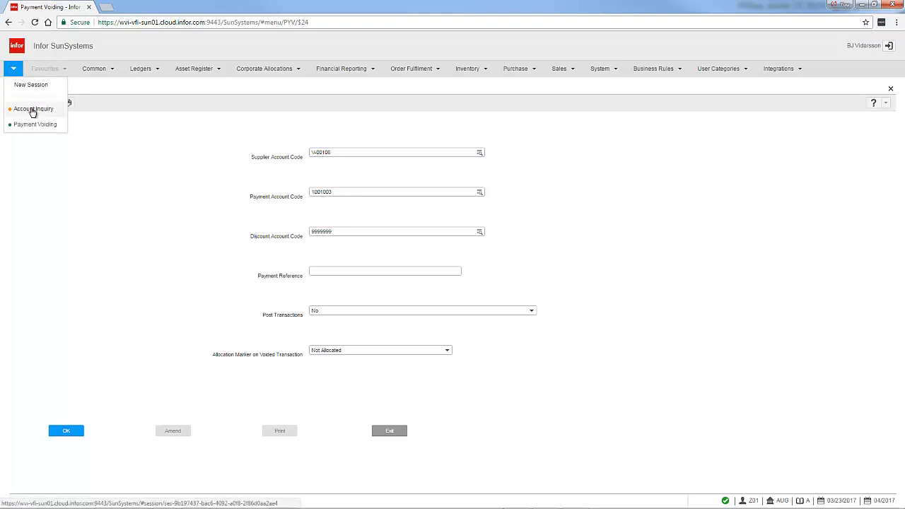
{"action": "left_click", "coordinate": [31, 108]}
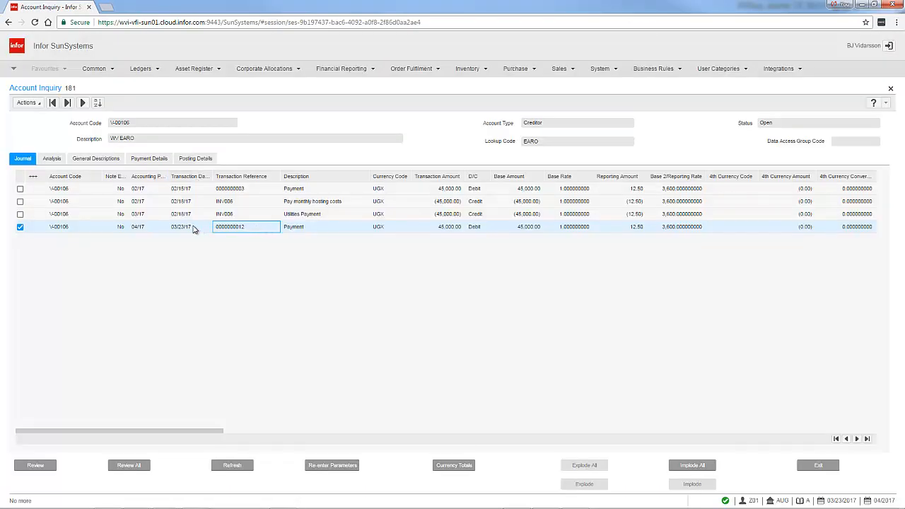
{"action": "left_click", "coordinate": [287, 230]}
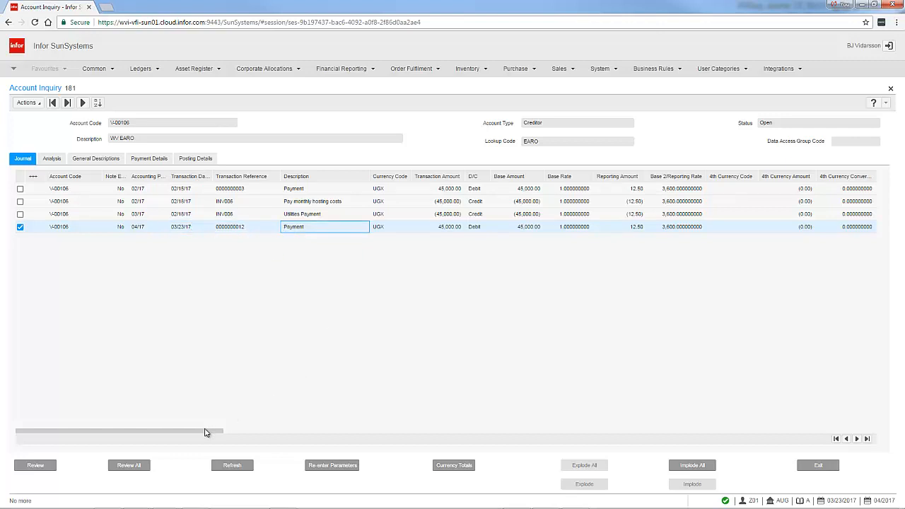
{"action": "left_click_drag", "start_coordinate": [204, 429], "coordinate": [337, 438]}
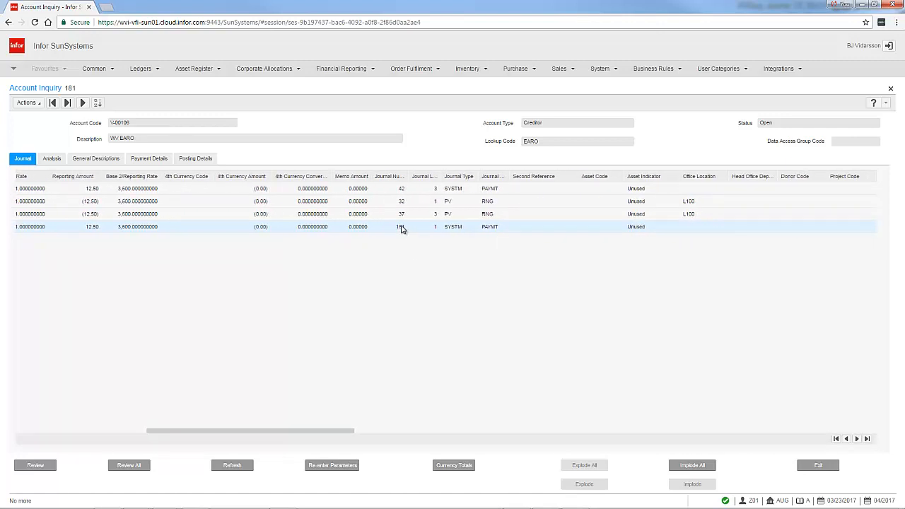
{"action": "left_click", "coordinate": [400, 227]}
{"action": "double_click", "coordinate": [398, 227]}
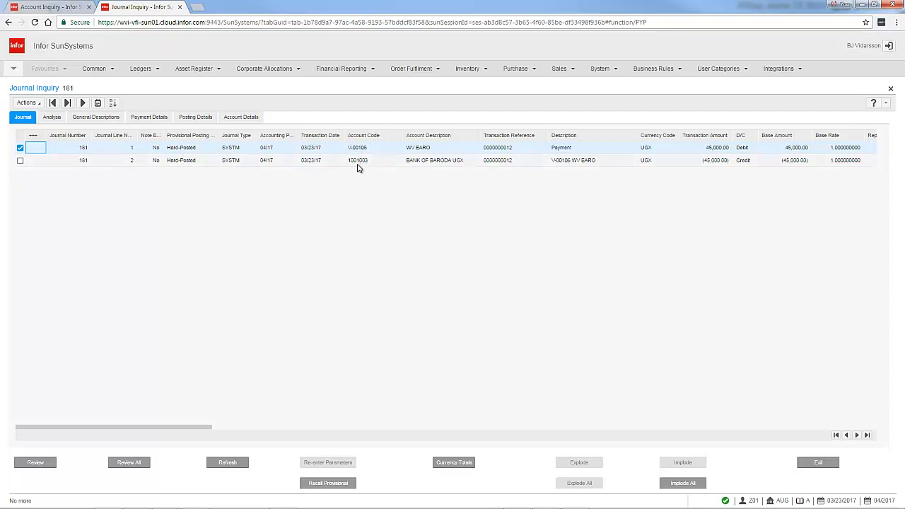
{"action": "left_click", "coordinate": [46, 10]}
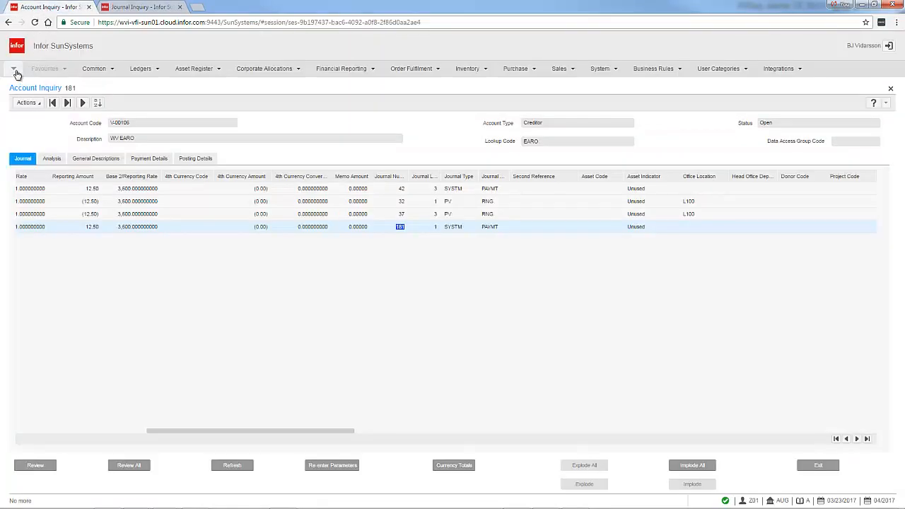
{"action": "left_click", "coordinate": [14, 71]}
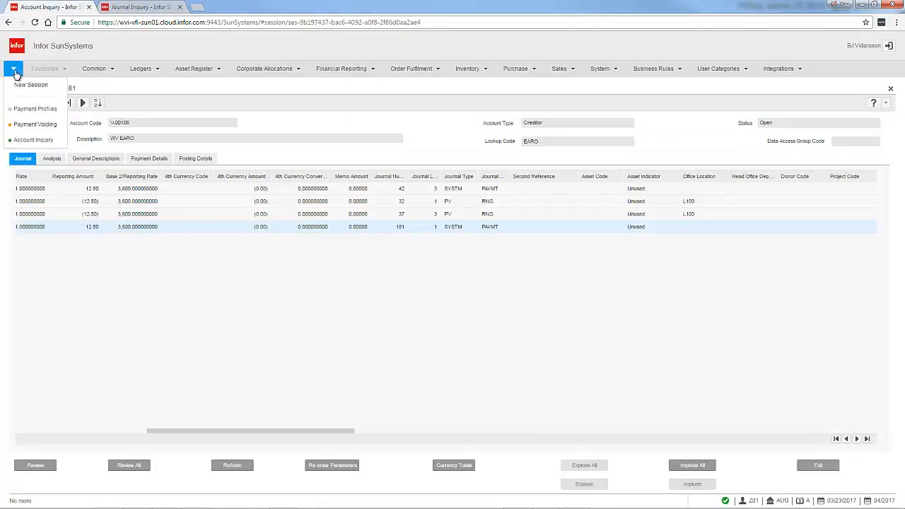
{"action": "left_click", "coordinate": [26, 125]}
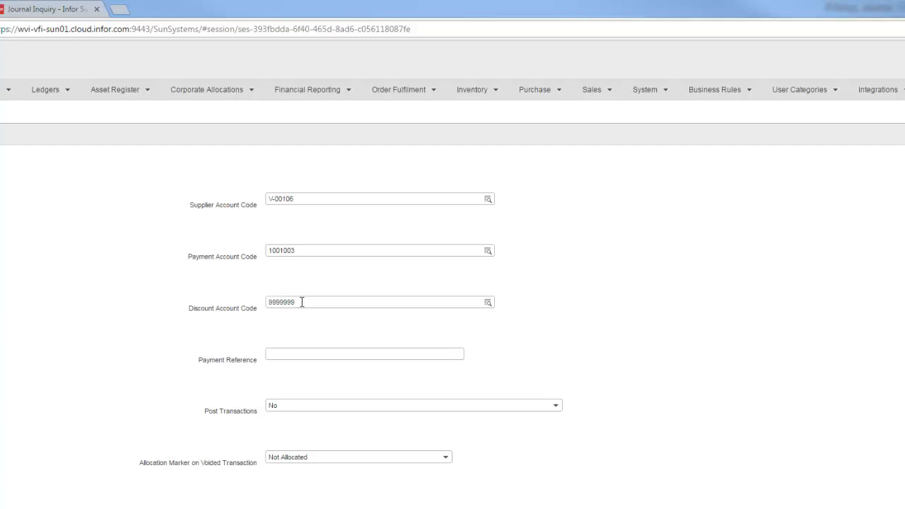
{"action": "left_click", "coordinate": [295, 353]}
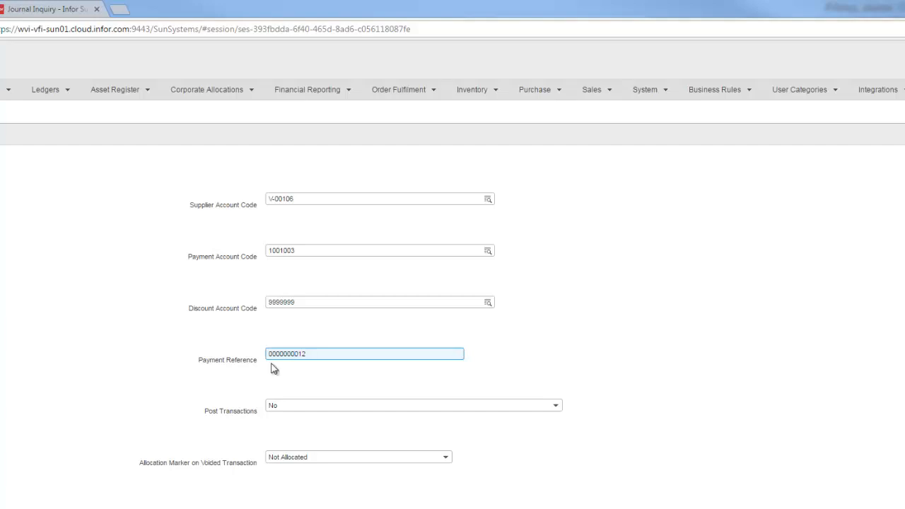
{"action": "left_click", "coordinate": [164, 376]}
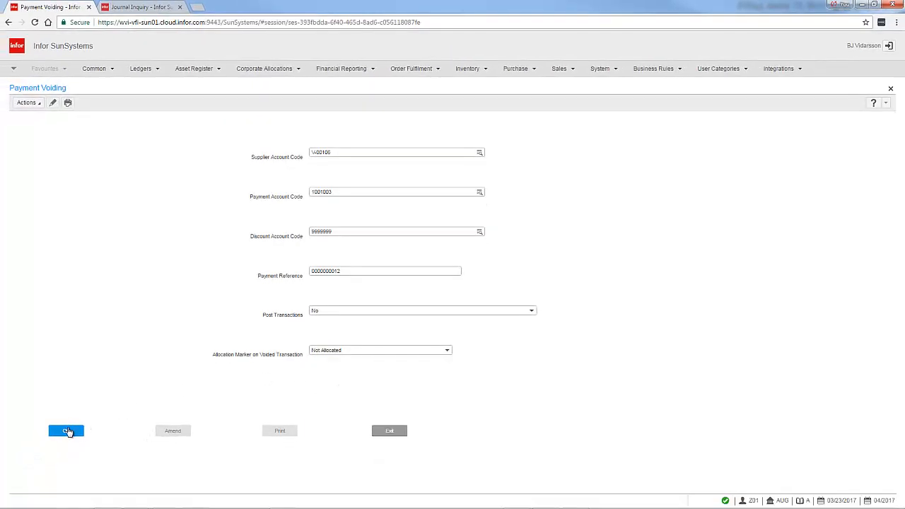
Submit the trial void, answering No to the single payments question, and generate the Payment Voiding Listing for viewing.
{"action": "left_click", "coordinate": [68, 431]}
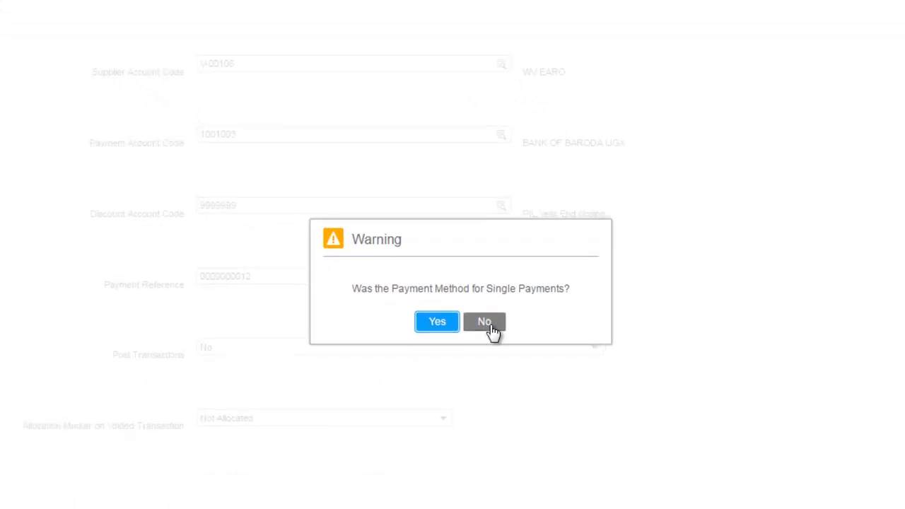
{"action": "left_click", "coordinate": [485, 323]}
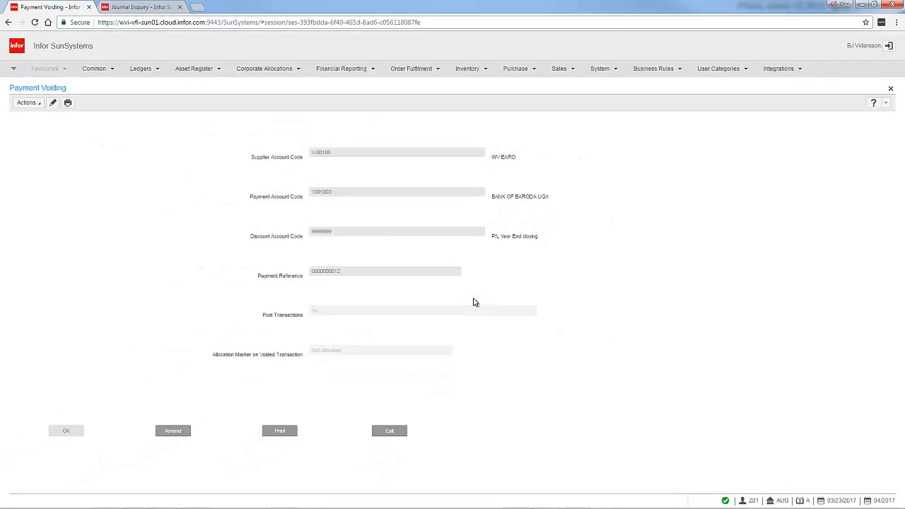
{"action": "left_click", "coordinate": [280, 432]}
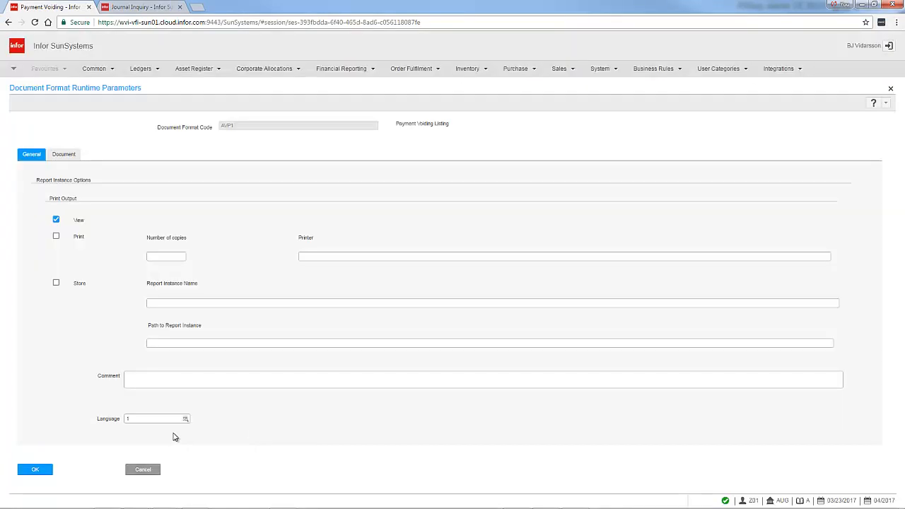
{"action": "left_click", "coordinate": [35, 470]}
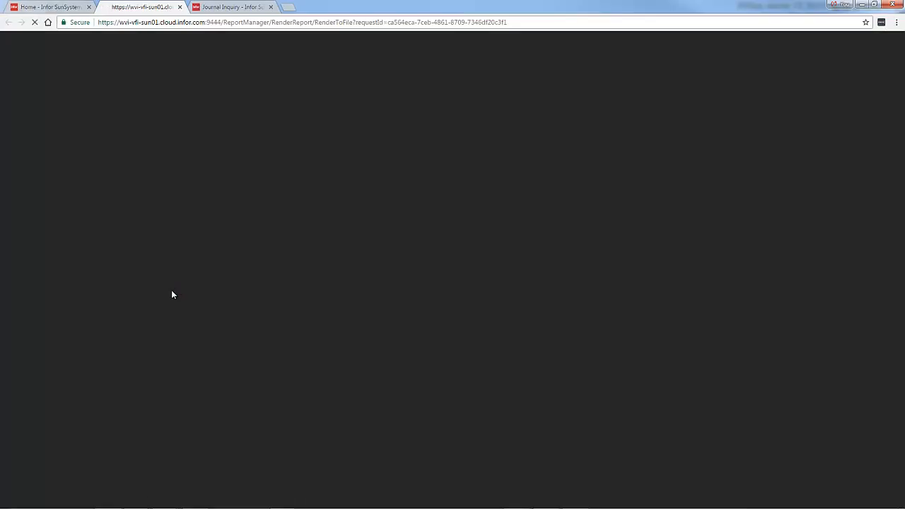
Examine the void lines and journal totals on page 2 of the Payment Voiding Listing, and close the report.
{"action": "key", "text": "ctrl+plus"}
{"action": "key", "text": "ctrl+plus"}
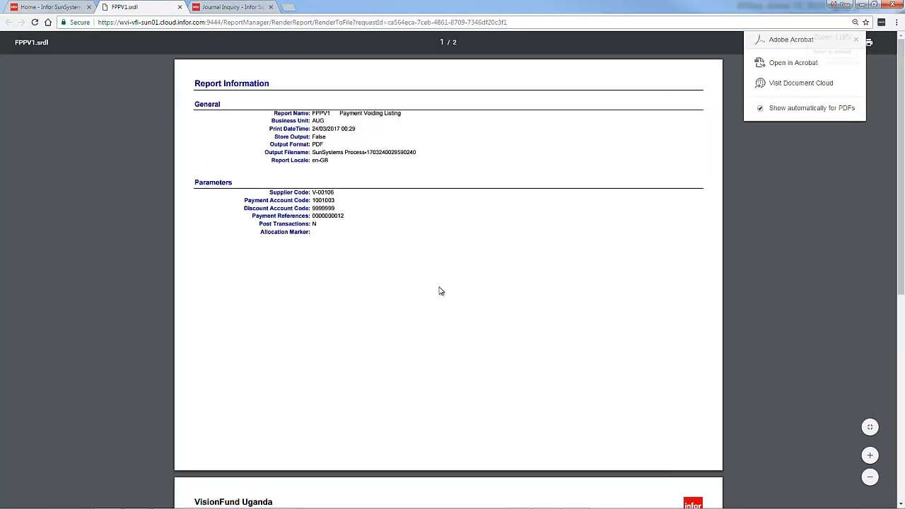
{"action": "scroll", "coordinate": [440, 291], "scroll_direction": "down", "scroll_amount": 5}
{"action": "scroll", "coordinate": [439, 291], "scroll_direction": "down", "scroll_amount": 3}
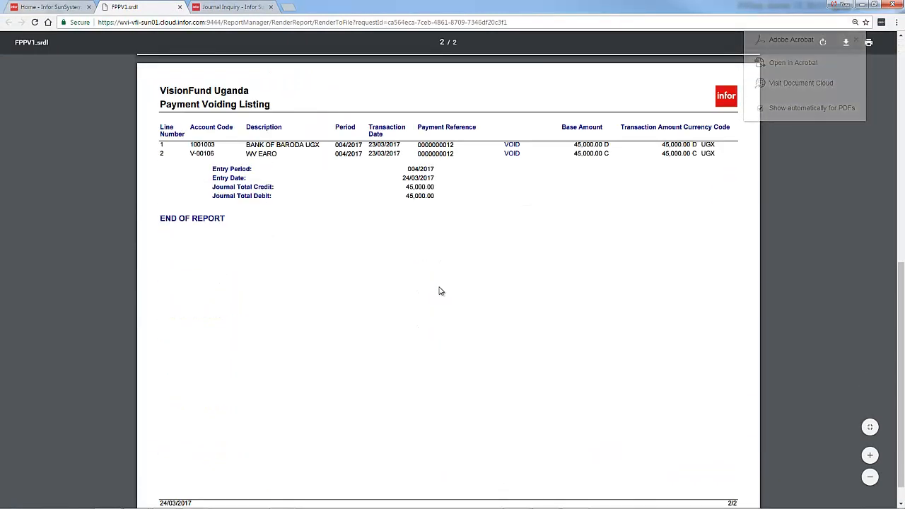
{"action": "key", "text": "ctrl+plus"}
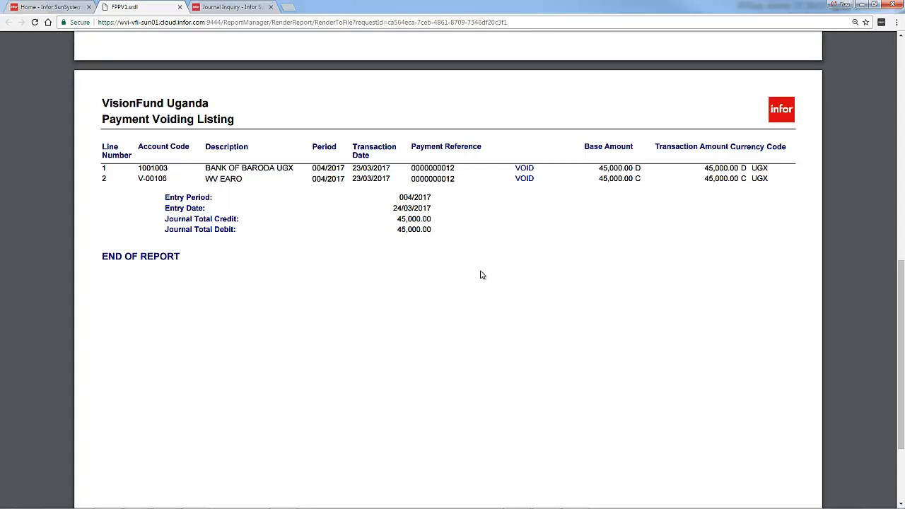
{"action": "left_click", "coordinate": [180, 7]}
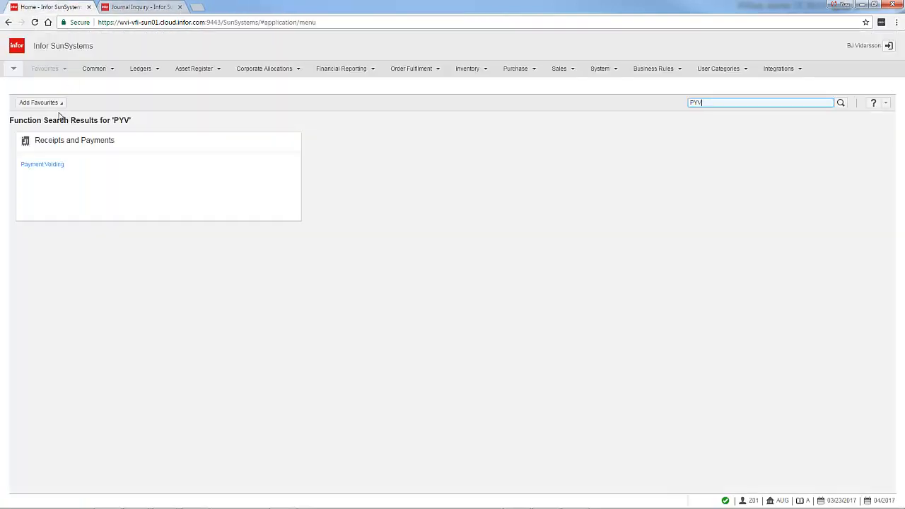
{"action": "left_click", "coordinate": [44, 165]}
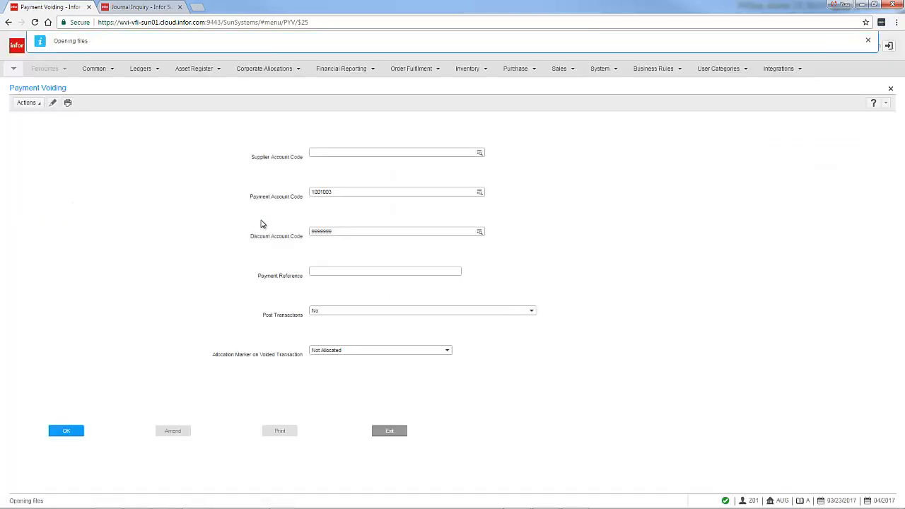
{"action": "type", "text": "V"}
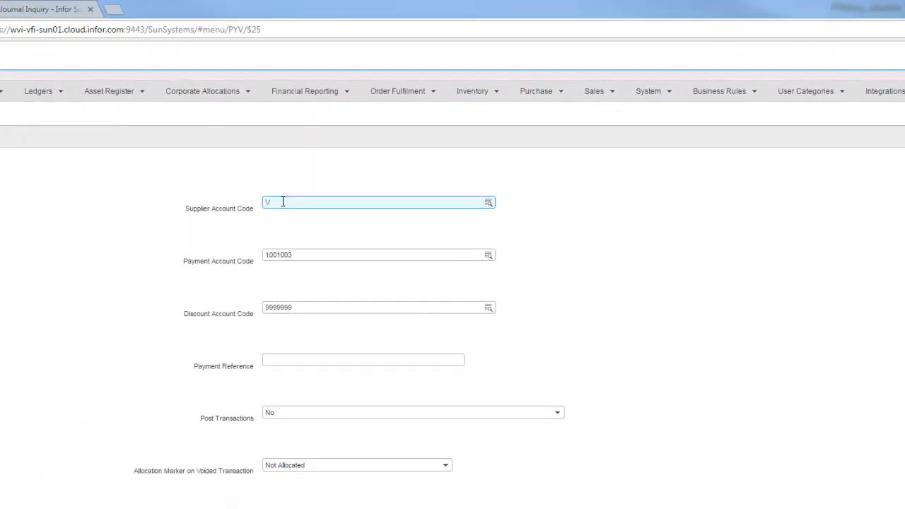
{"action": "type", "text": "-00106"}
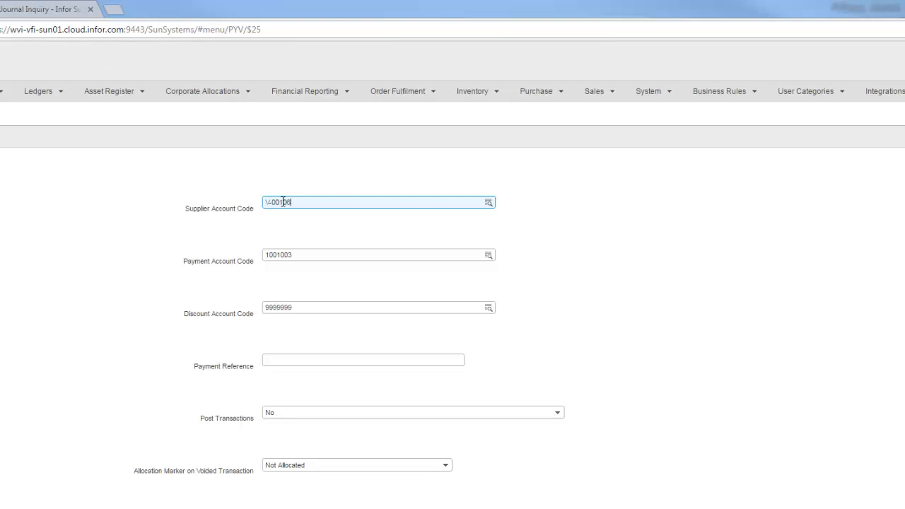
{"action": "left_click", "coordinate": [294, 359]}
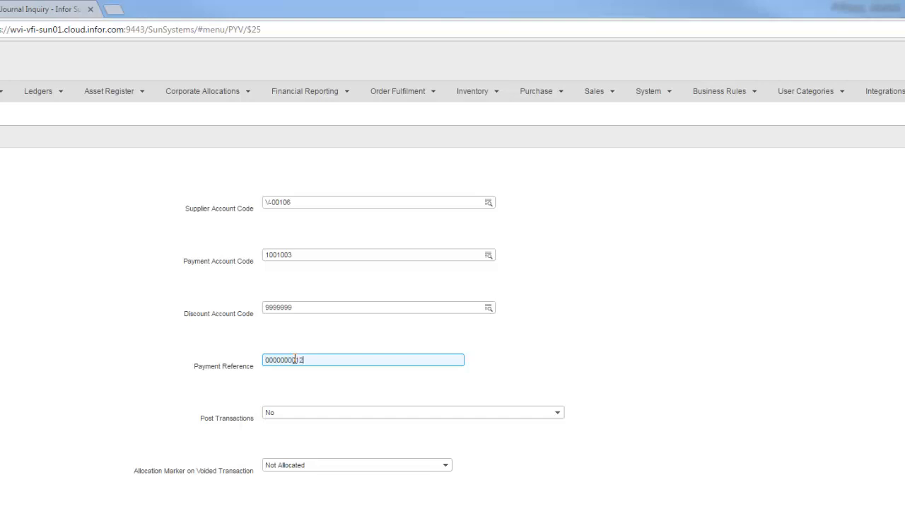
{"action": "left_click", "coordinate": [290, 417]}
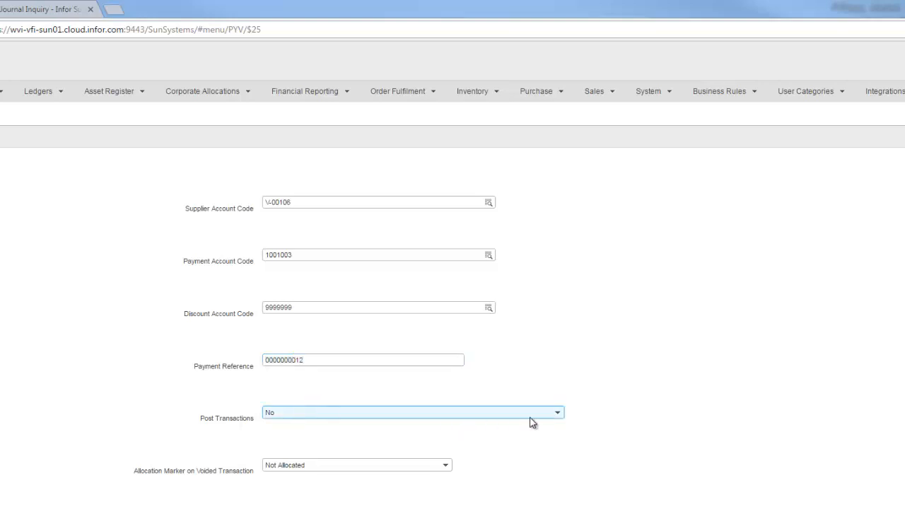
{"action": "left_click", "coordinate": [557, 414]}
{"action": "left_click", "coordinate": [352, 430]}
{"action": "left_click", "coordinate": [147, 495]}
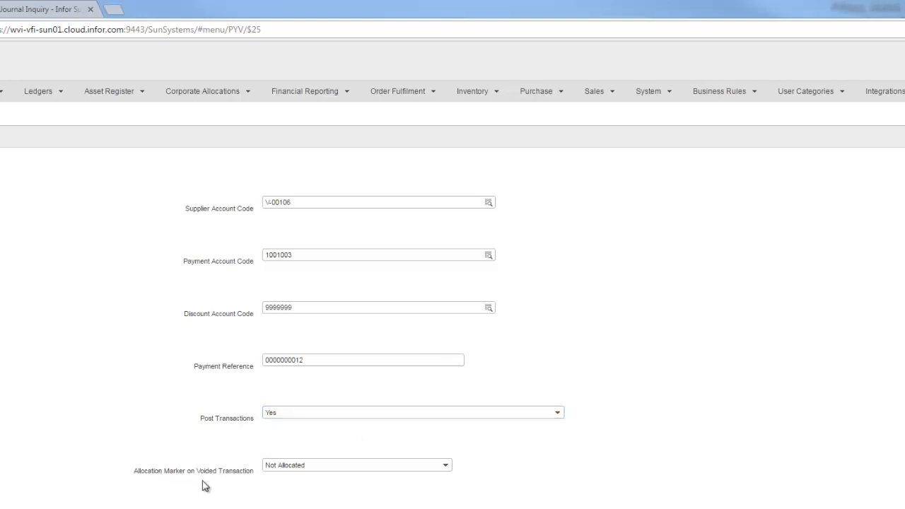
Submit the void, answering No to the single payments question, generate the Payment Voiding Listing for viewing, and agree to post the reversing transactions.
{"action": "left_click", "coordinate": [74, 432]}
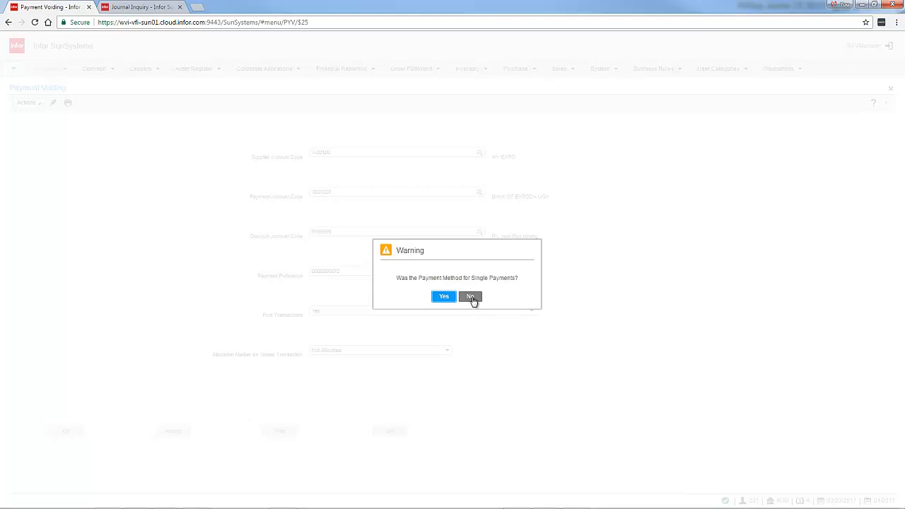
{"action": "left_click", "coordinate": [470, 298]}
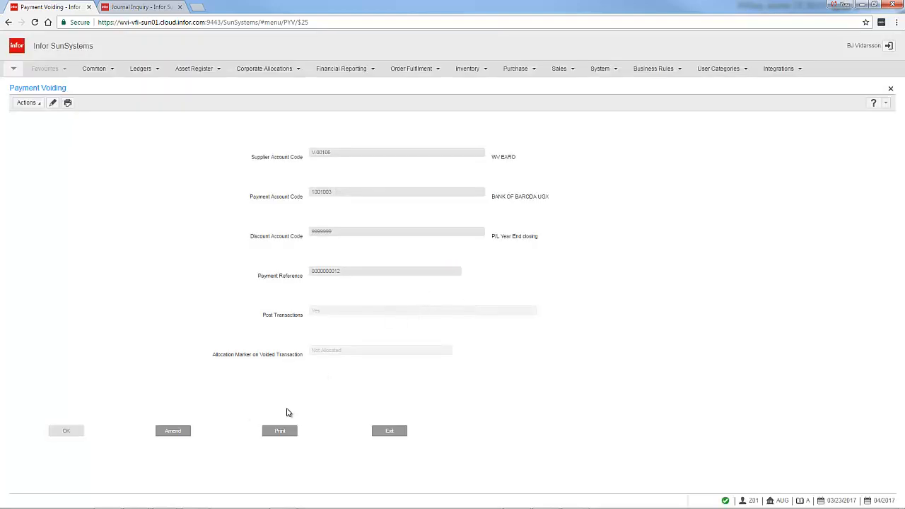
{"action": "left_click", "coordinate": [280, 431]}
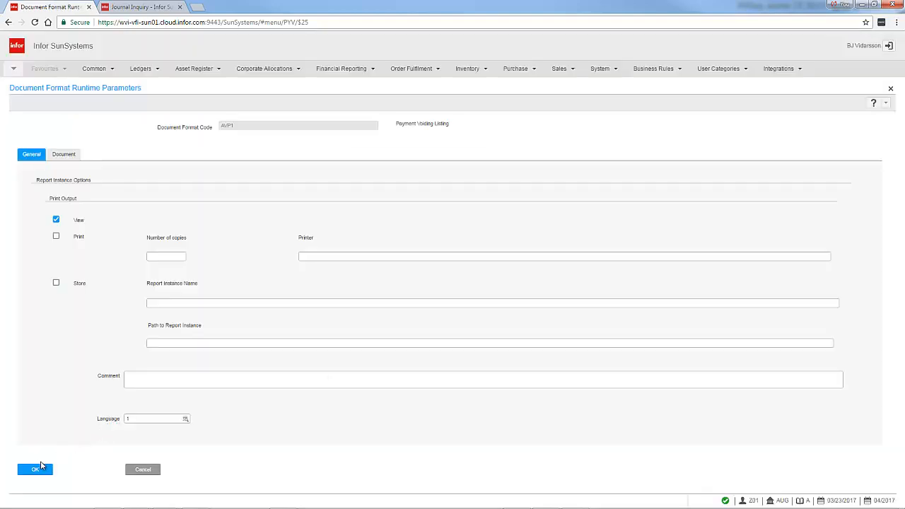
{"action": "left_click", "coordinate": [37, 471]}
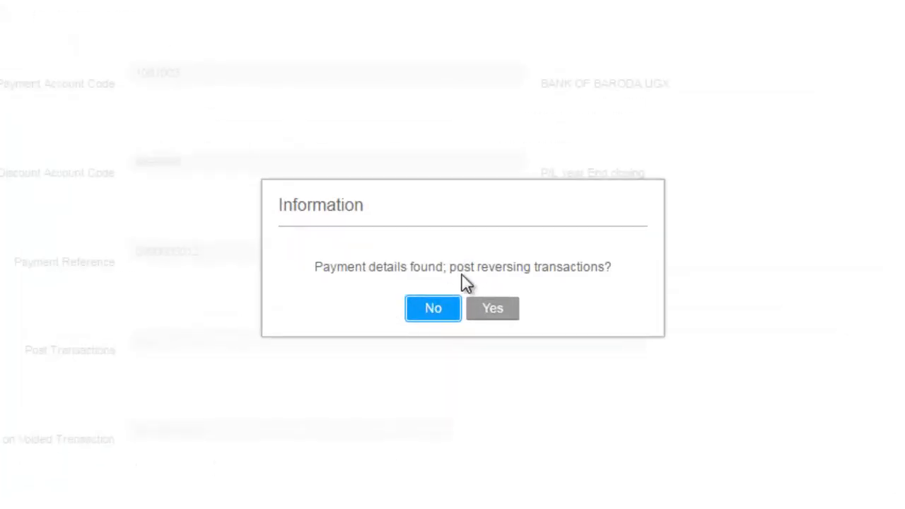
{"action": "left_click", "coordinate": [504, 310]}
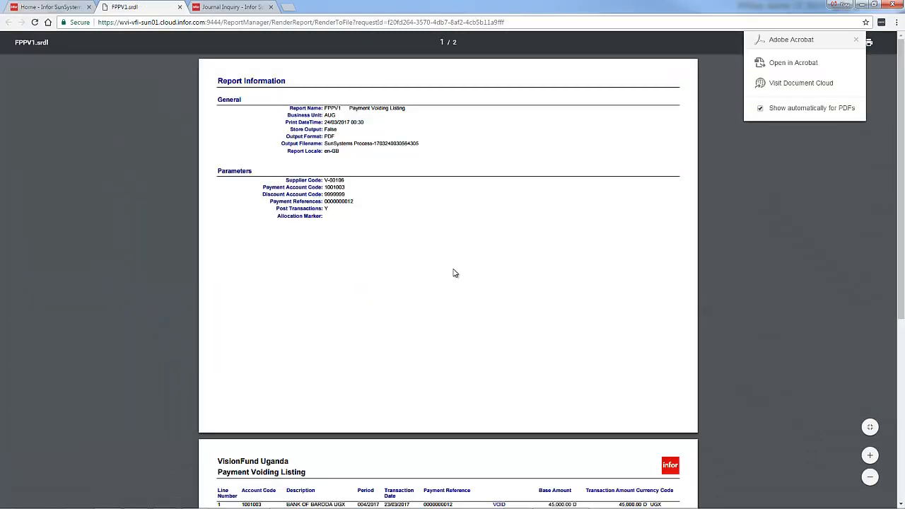
Examine the posted void lines and journal details on page 2 of the Payment Voiding Listing, and close the report.
{"action": "scroll", "coordinate": [455, 272], "scroll_direction": "down", "scroll_amount": 10}
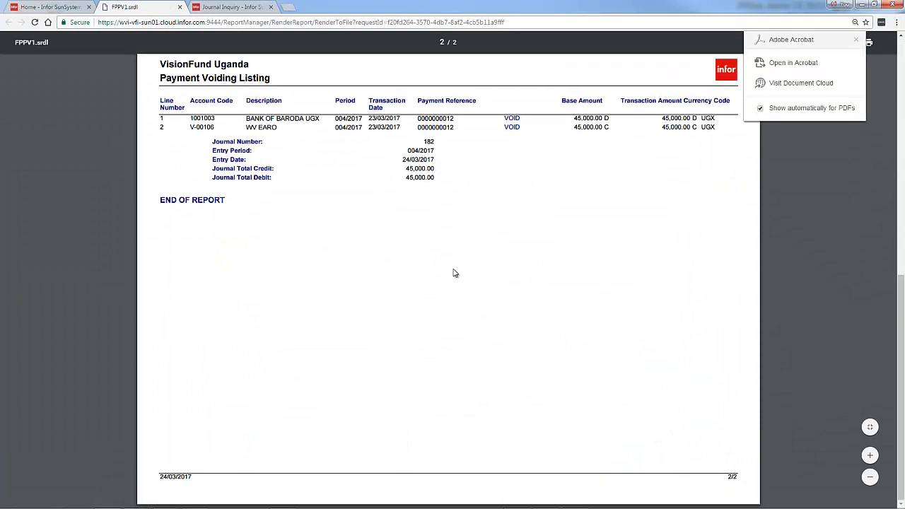
{"action": "scroll", "coordinate": [455, 273], "scroll_direction": "up", "scroll_amount": 1}
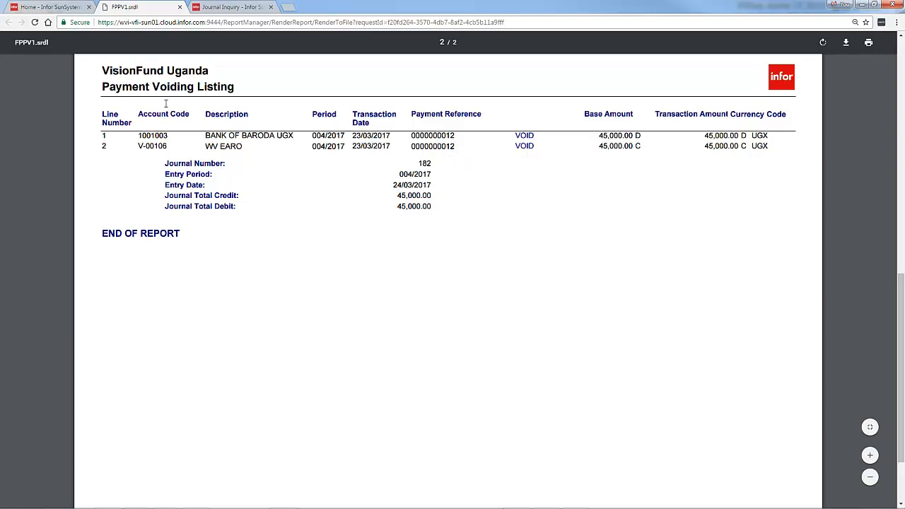
{"action": "left_click", "coordinate": [180, 8]}
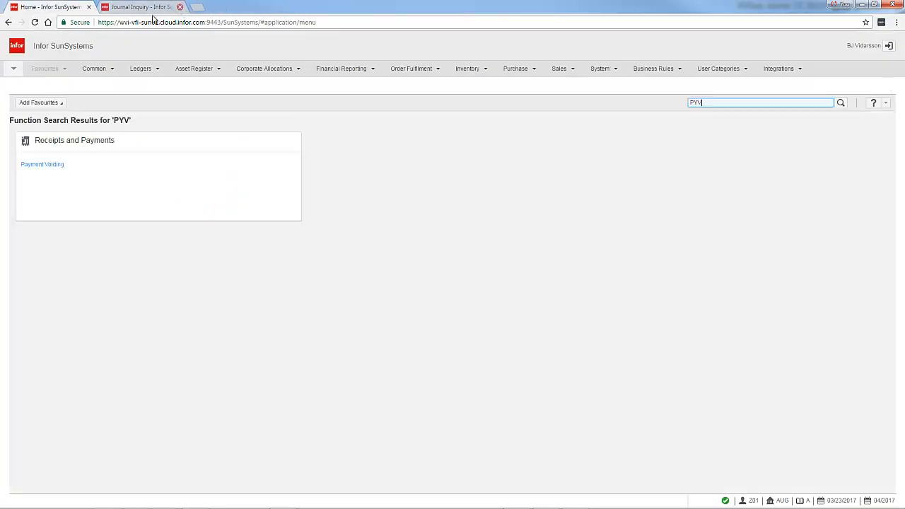
Return to the open Account Inquiry session and refresh the supplier's transactions to check the voided payment.
{"action": "left_click", "coordinate": [134, 9]}
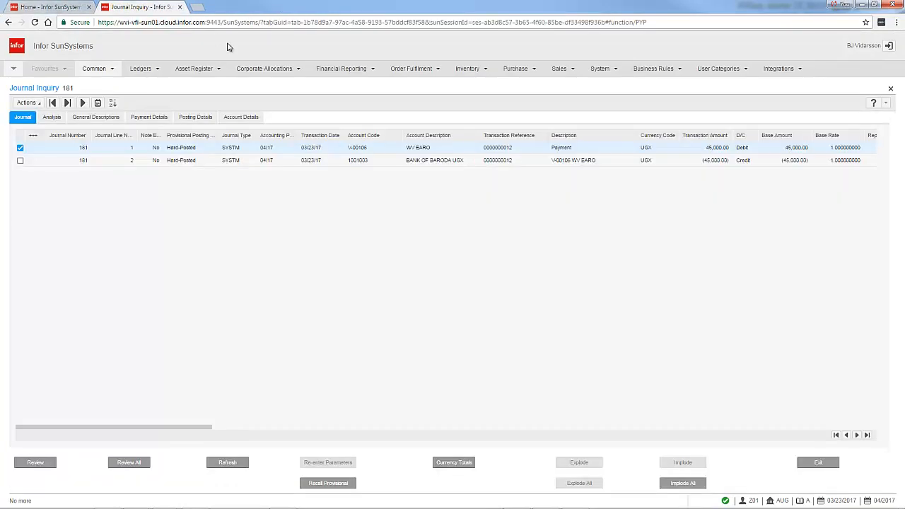
{"action": "left_click", "coordinate": [71, 8]}
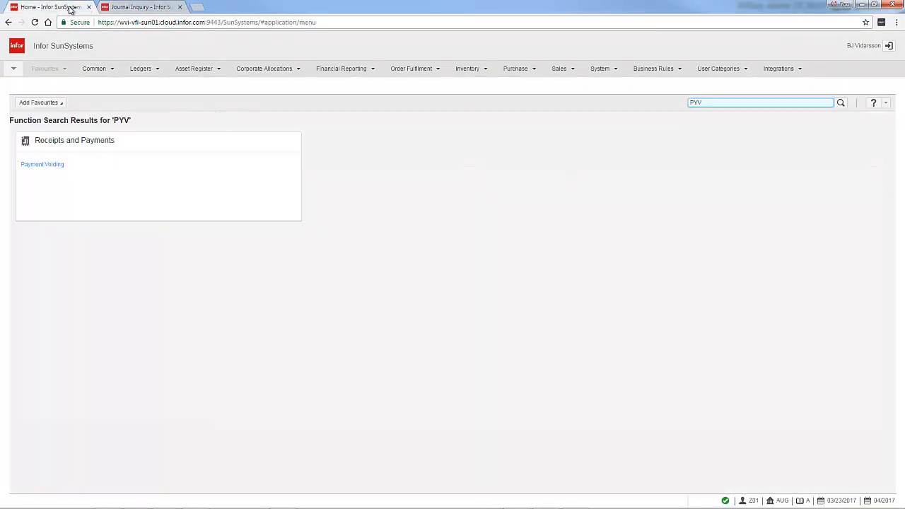
{"action": "left_click", "coordinate": [13, 69]}
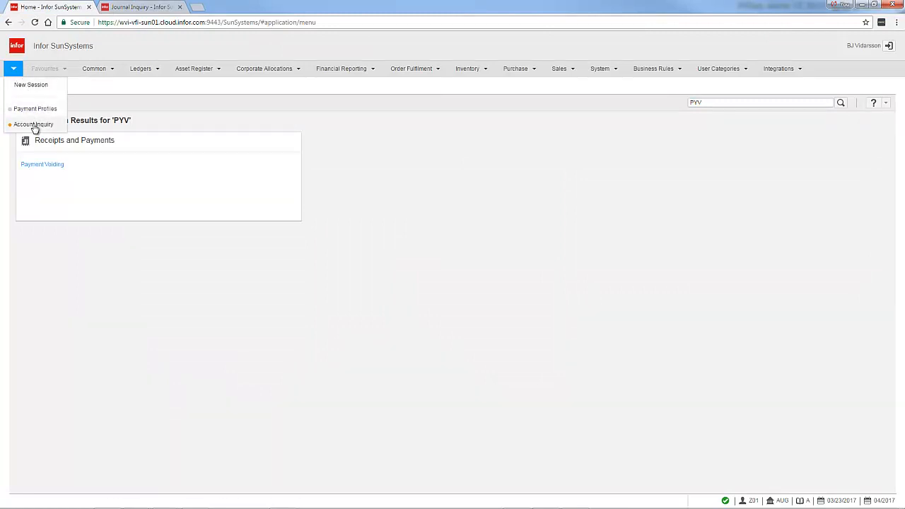
{"action": "left_click", "coordinate": [34, 124]}
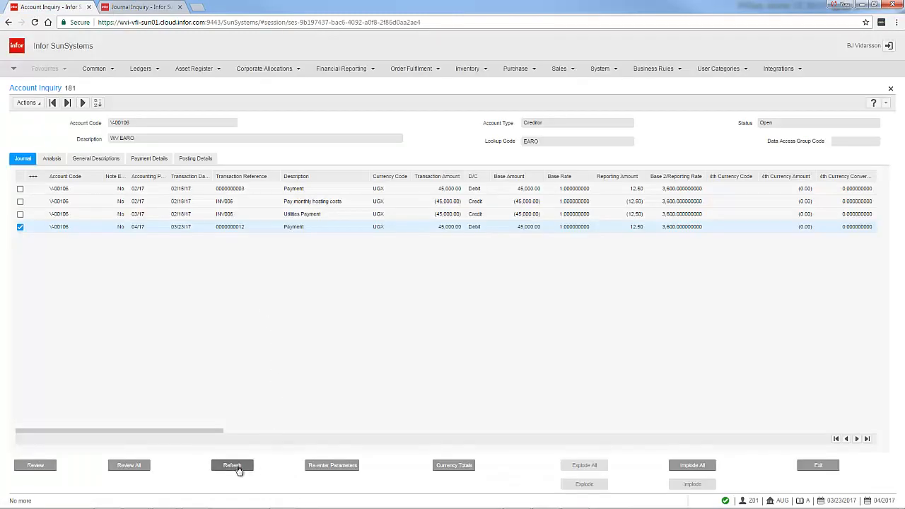
{"action": "left_click", "coordinate": [234, 466]}
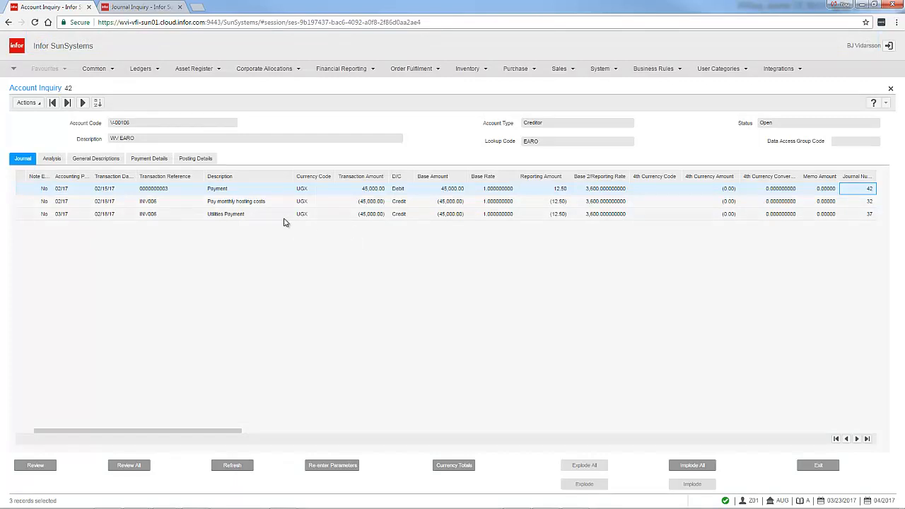
{"action": "left_click", "coordinate": [163, 214]}
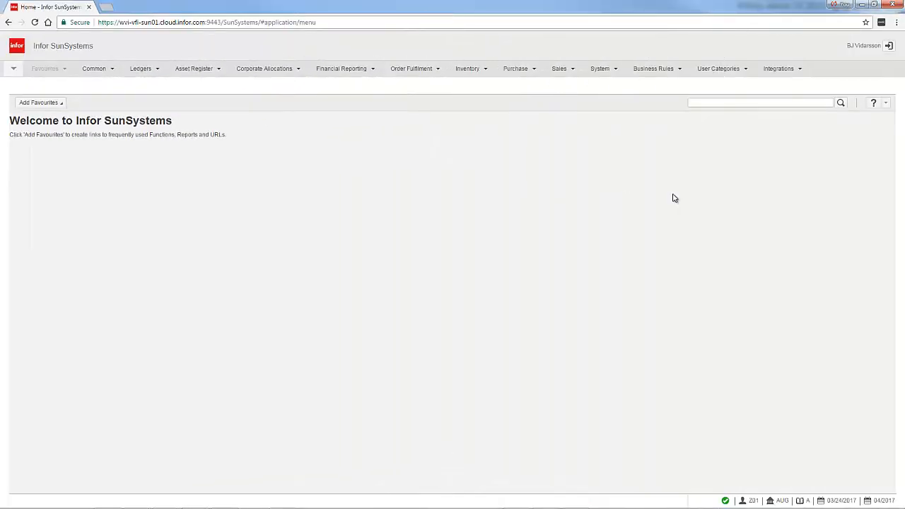
Open the Account Allocations function using the code ACA.
{"action": "left_click", "coordinate": [714, 102]}
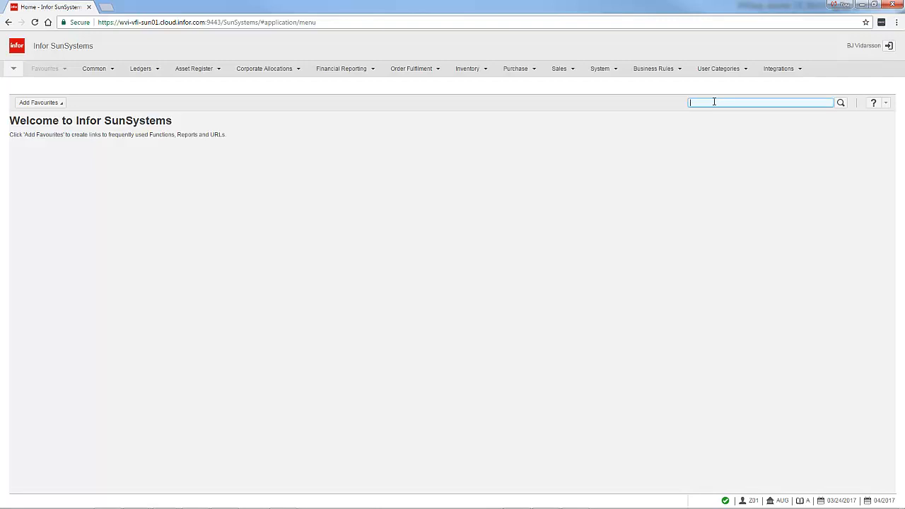
{"action": "type", "text": "A"}
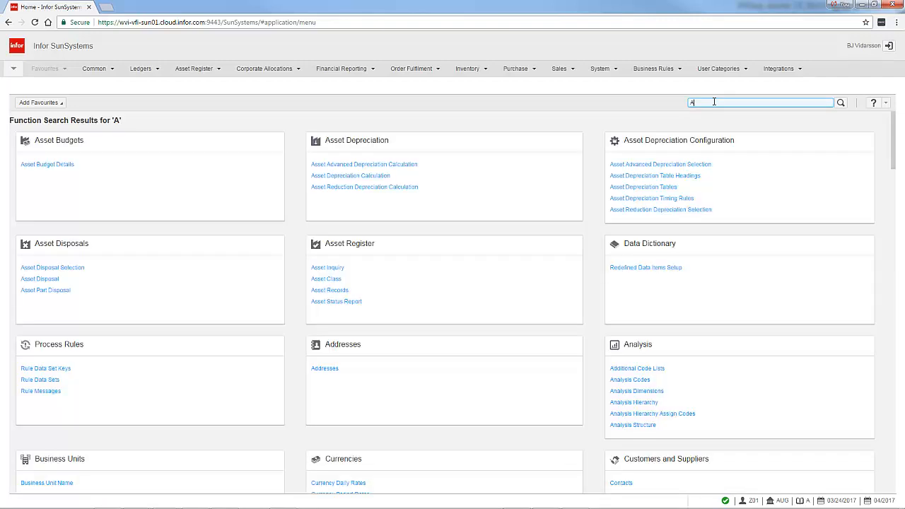
{"action": "type", "text": "CA"}
{"action": "key", "text": "Return"}
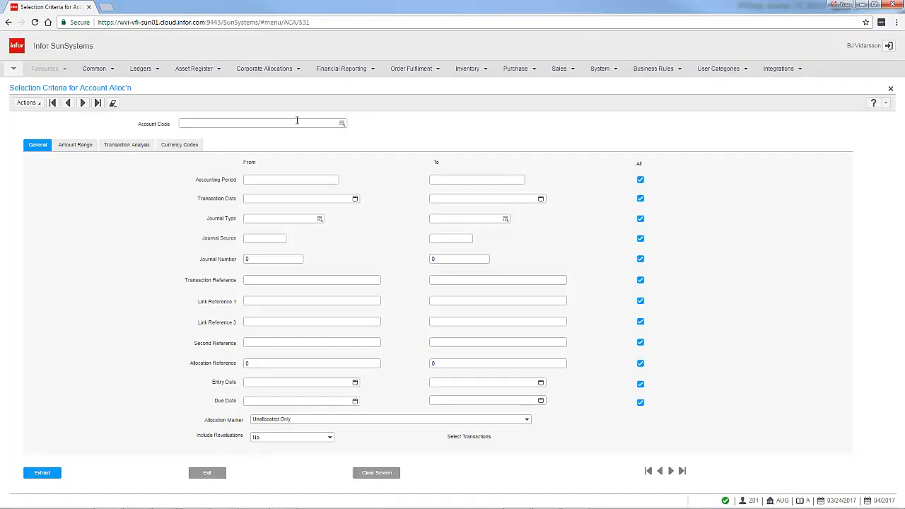
Enter the supplier's account code in the allocation selection criteria and extract its unallocated transactions.
{"action": "left_click", "coordinate": [297, 122]}
{"action": "type", "text": "V00106"}
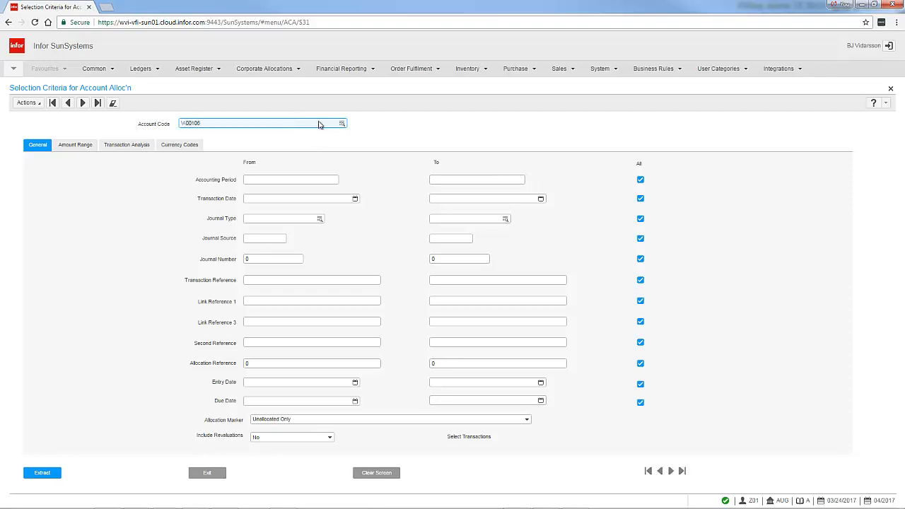
{"action": "left_click", "coordinate": [296, 180]}
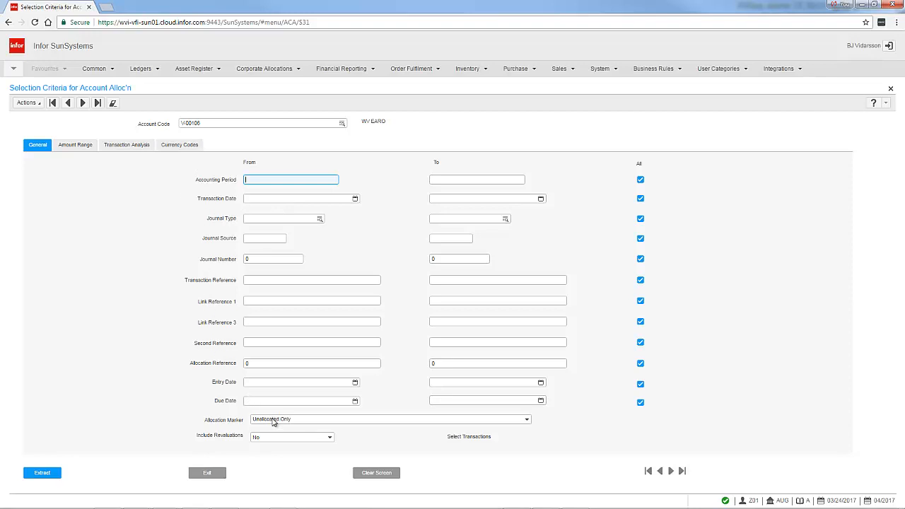
{"action": "left_click", "coordinate": [43, 473]}
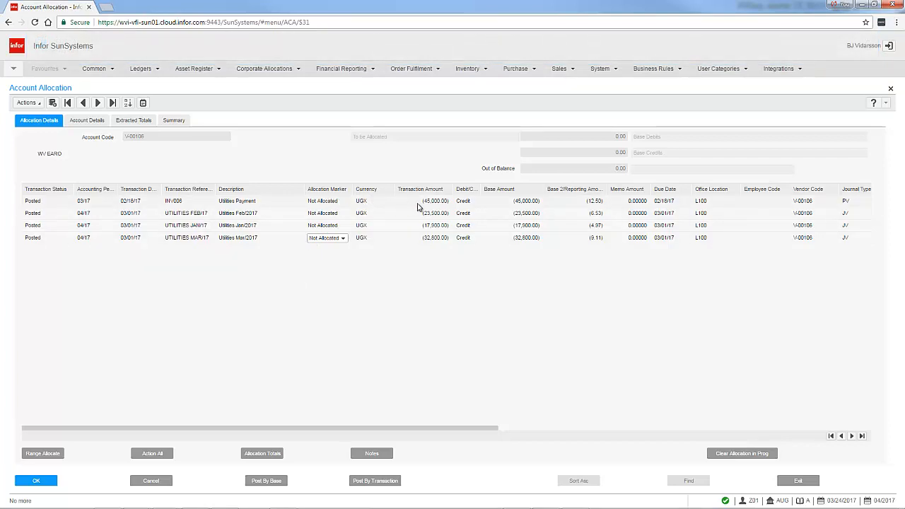
Set the allocation marker of the INV006 Utilities Payment line to Withhold, post by transaction, and exit Account Allocations.
{"action": "left_click", "coordinate": [253, 202]}
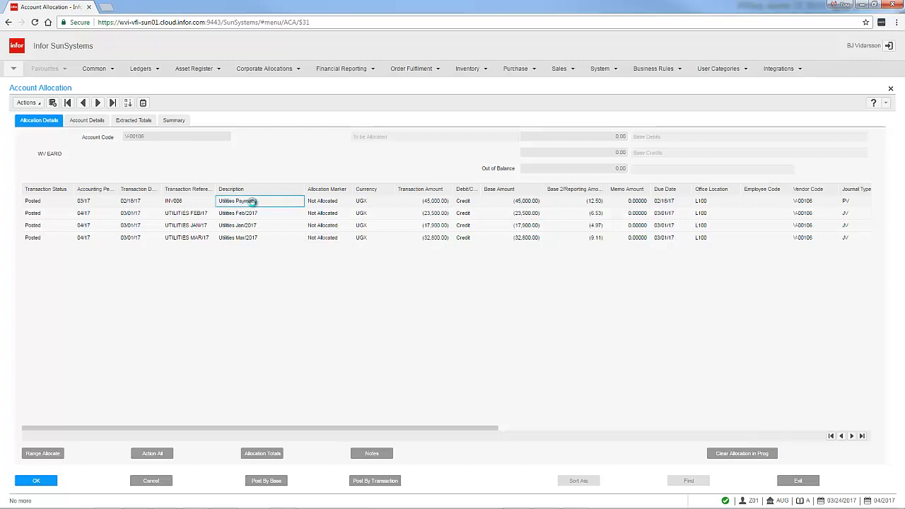
{"action": "left_click", "coordinate": [335, 205]}
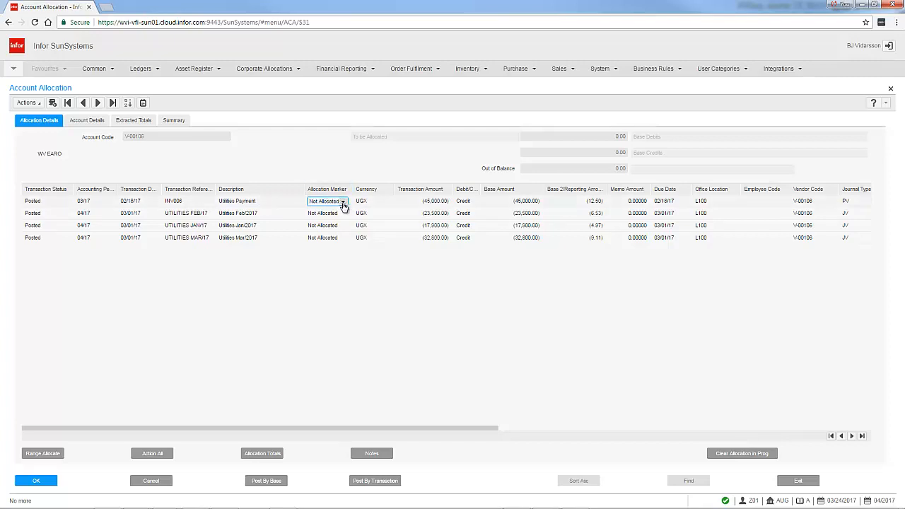
{"action": "left_click", "coordinate": [343, 203]}
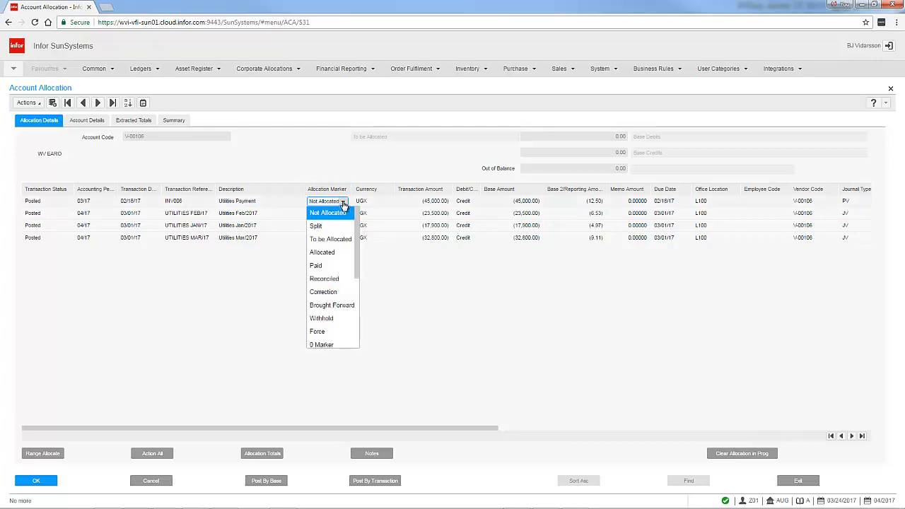
{"action": "left_click", "coordinate": [321, 318]}
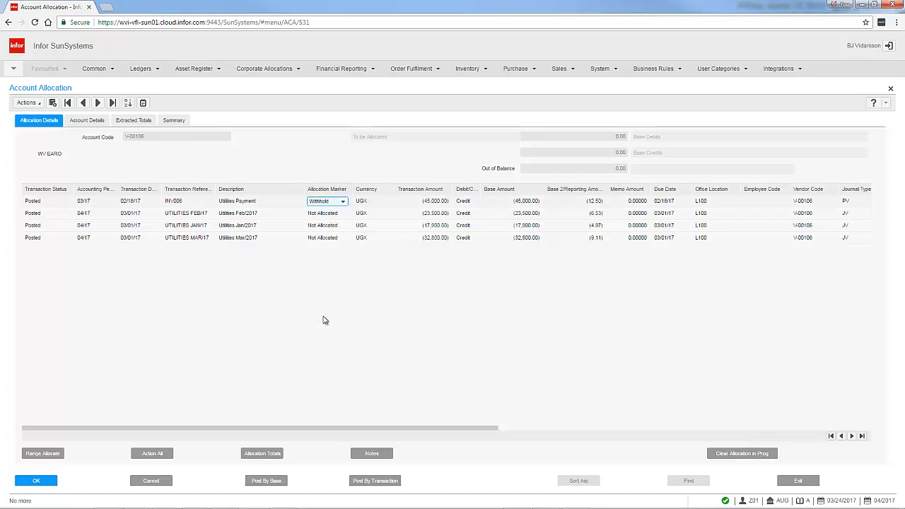
{"action": "left_click", "coordinate": [373, 487]}
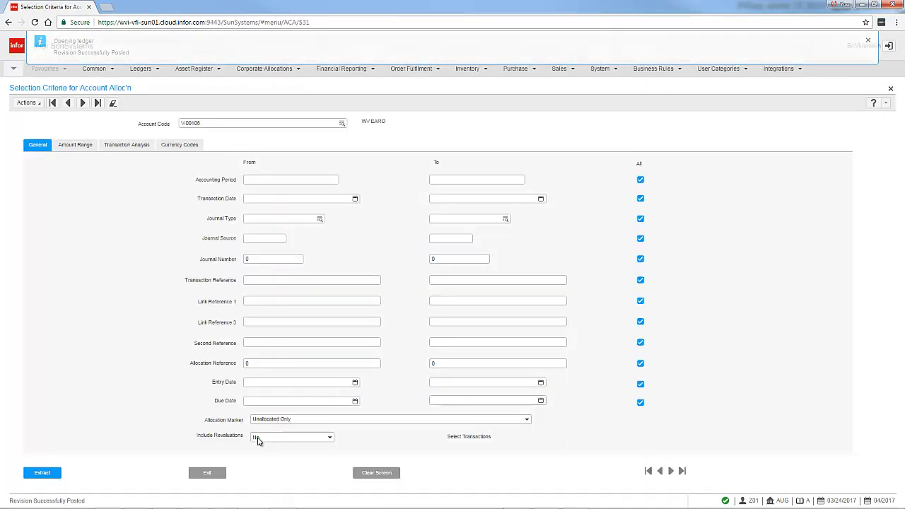
{"action": "left_click", "coordinate": [208, 473]}
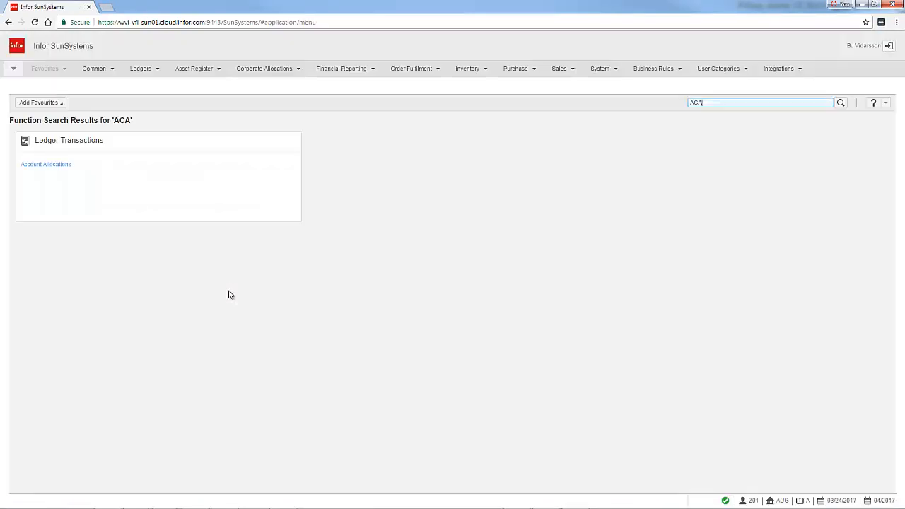
Open Payment Run using the function code PYR and choose to continue despite the unposted journals.
{"action": "left_click_drag", "start_coordinate": [702, 102], "coordinate": [640, 102]}
{"action": "type", "text": "PYR"}
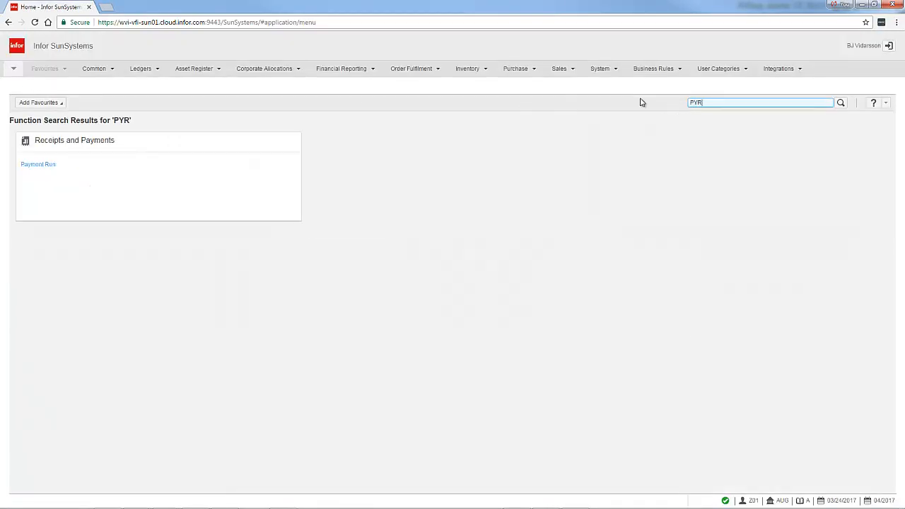
{"action": "key", "text": "Return"}
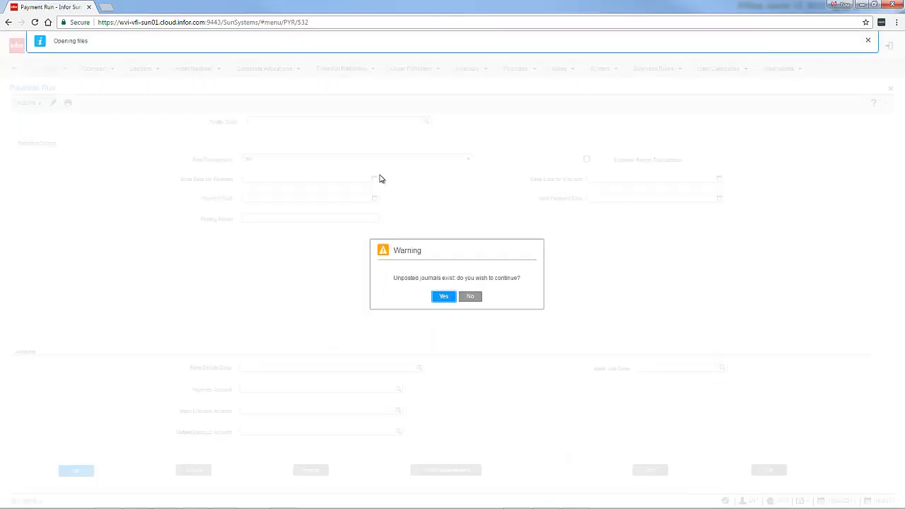
{"action": "left_click", "coordinate": [440, 298]}
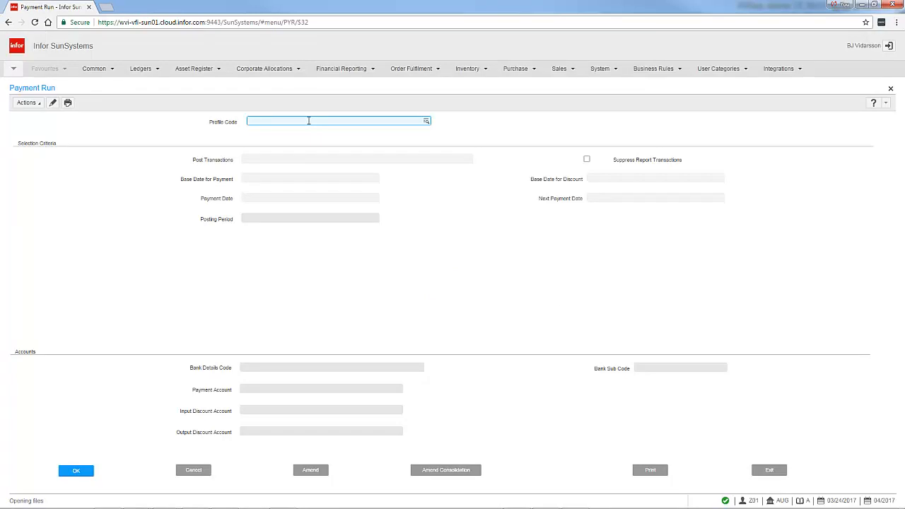
Load the CHECK profile in Payment Run and set Post Transactions to No.
{"action": "type", "text": "CHECK"}
{"action": "key", "text": "Tab"}
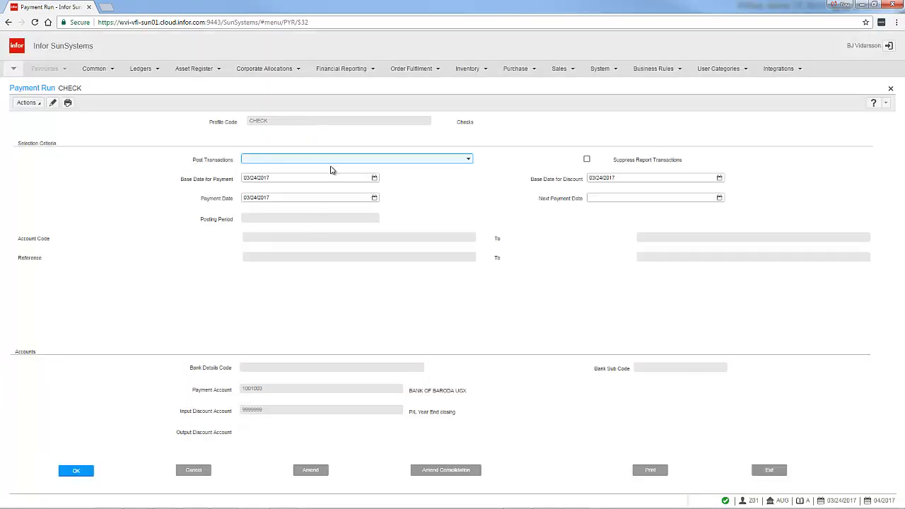
{"action": "left_click", "coordinate": [466, 159]}
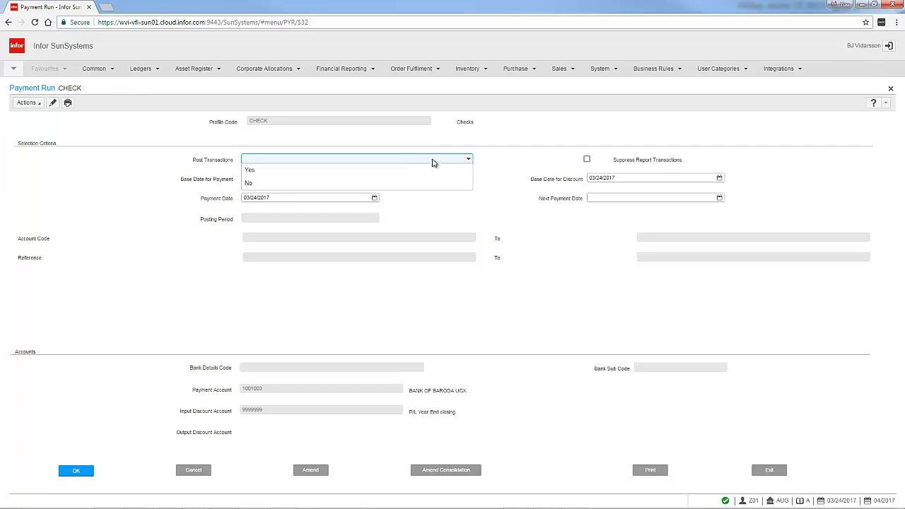
{"action": "left_click", "coordinate": [257, 183]}
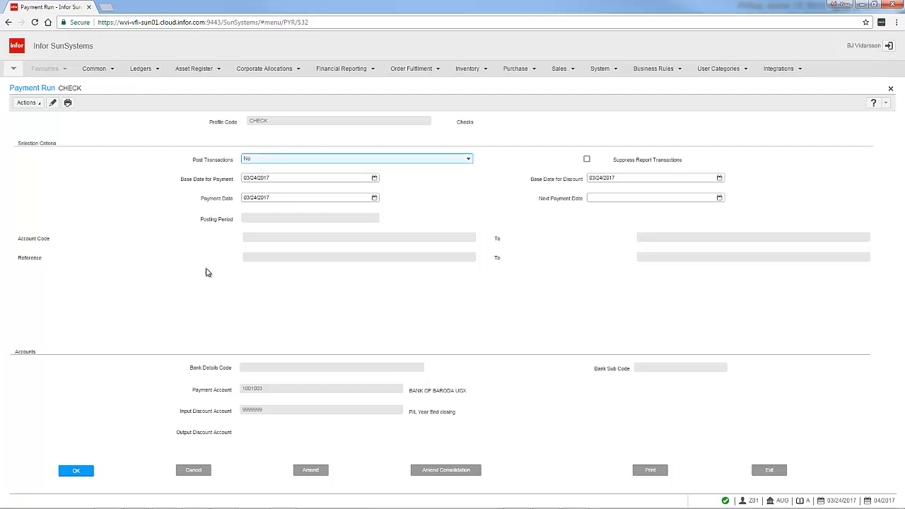
{"action": "left_click", "coordinate": [123, 275]}
Restrict the payment run to the supplier's account code and accept the posting period, bank details and payment account.
{"action": "left_click", "coordinate": [76, 474]}
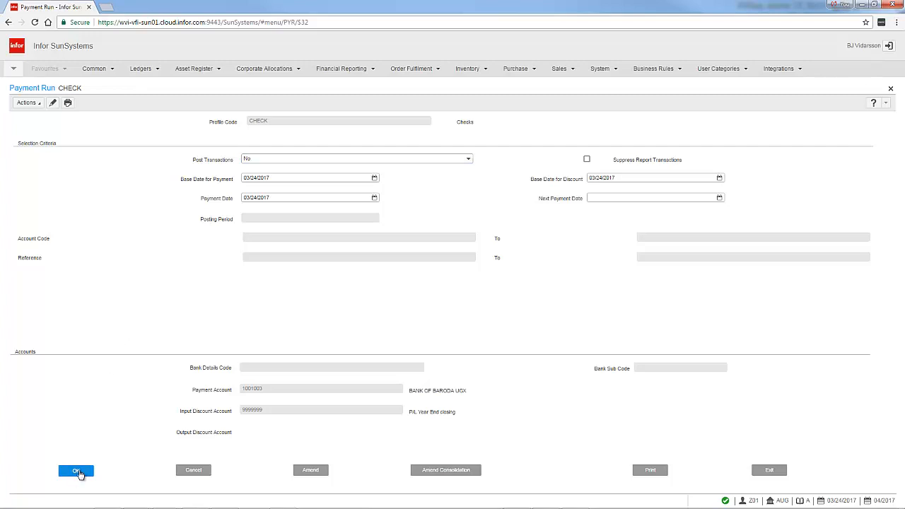
{"action": "left_click", "coordinate": [78, 473]}
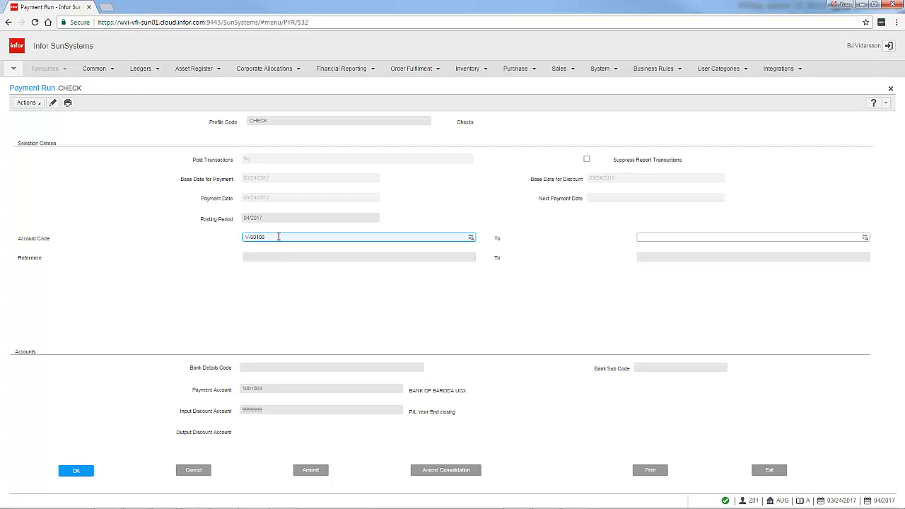
{"action": "key", "text": "Return"}
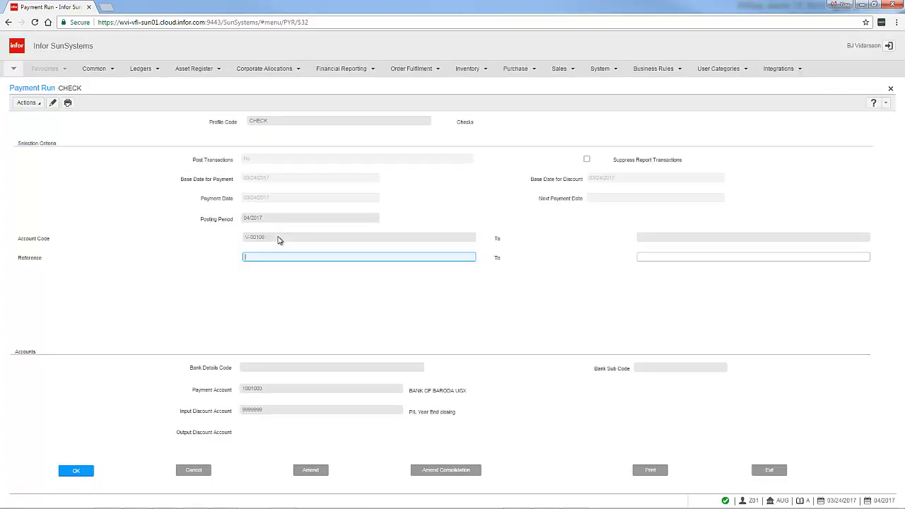
{"action": "left_click", "coordinate": [84, 477]}
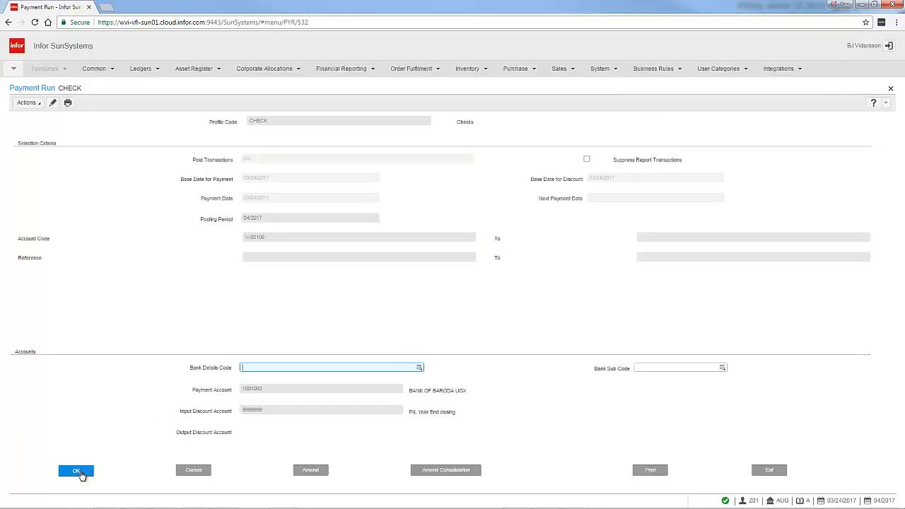
{"action": "left_click", "coordinate": [81, 475]}
{"action": "left_click", "coordinate": [81, 474]}
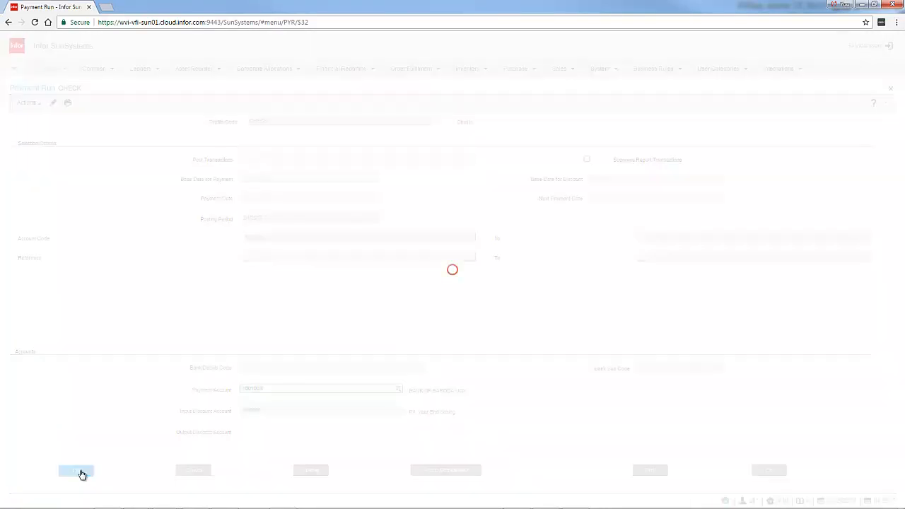
{"action": "left_click", "coordinate": [81, 474]}
Generate the payment run listing for viewing, review its payment lines and totals, and close the report.
{"action": "left_click", "coordinate": [650, 468]}
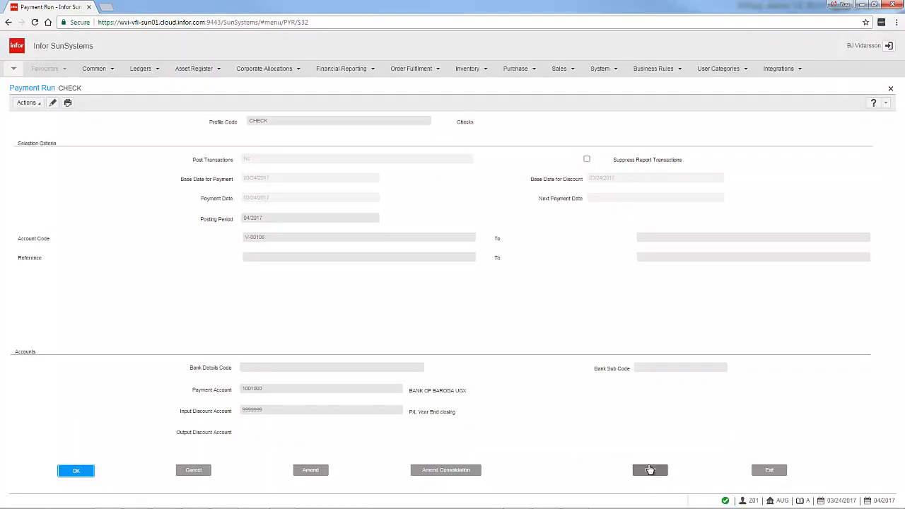
{"action": "left_click", "coordinate": [46, 475]}
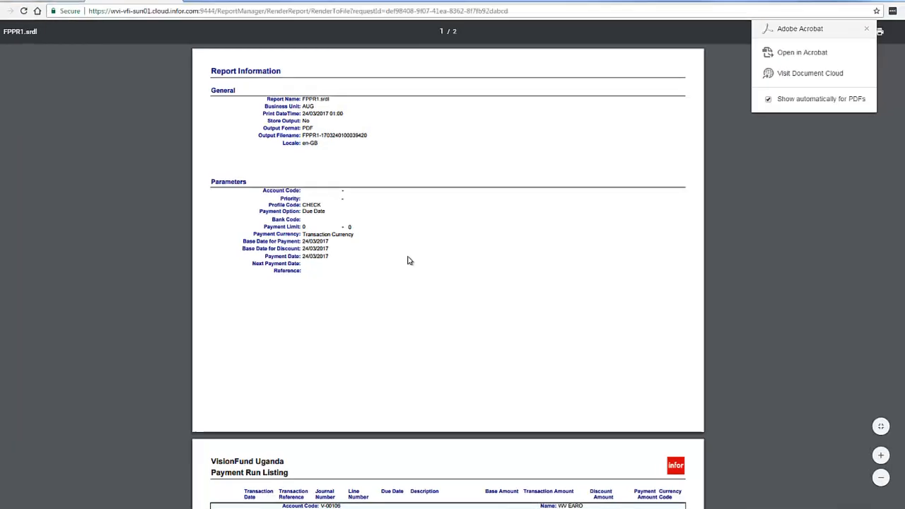
{"action": "scroll", "coordinate": [406, 259], "scroll_direction": "down", "scroll_amount": 5}
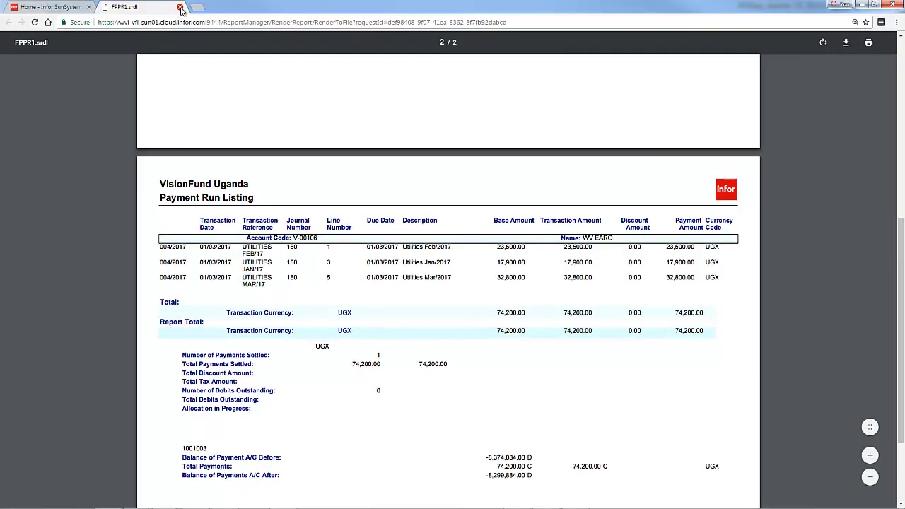
{"action": "left_click", "coordinate": [180, 7]}
Open Account Allocations using the function code ACA and extract the supplier's unallocated transactions.
{"action": "left_click_drag", "start_coordinate": [720, 103], "coordinate": [628, 102]}
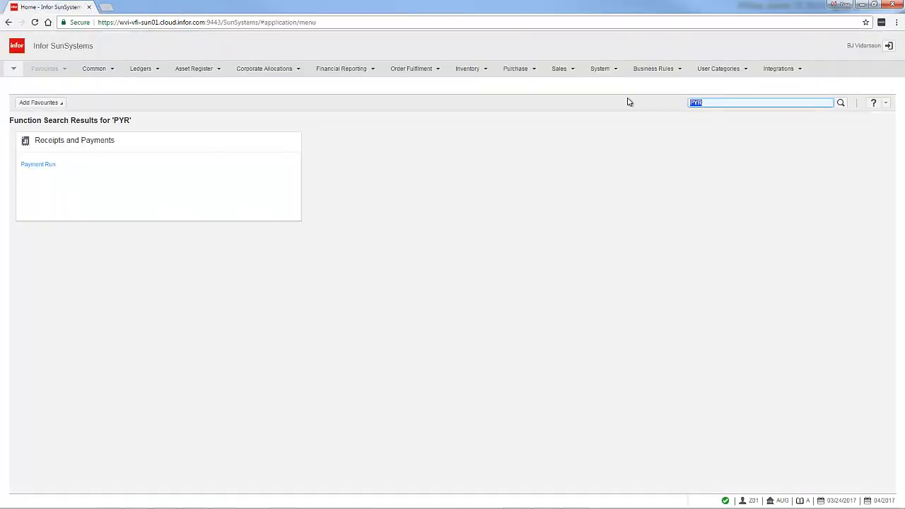
{"action": "type", "text": "ACA"}
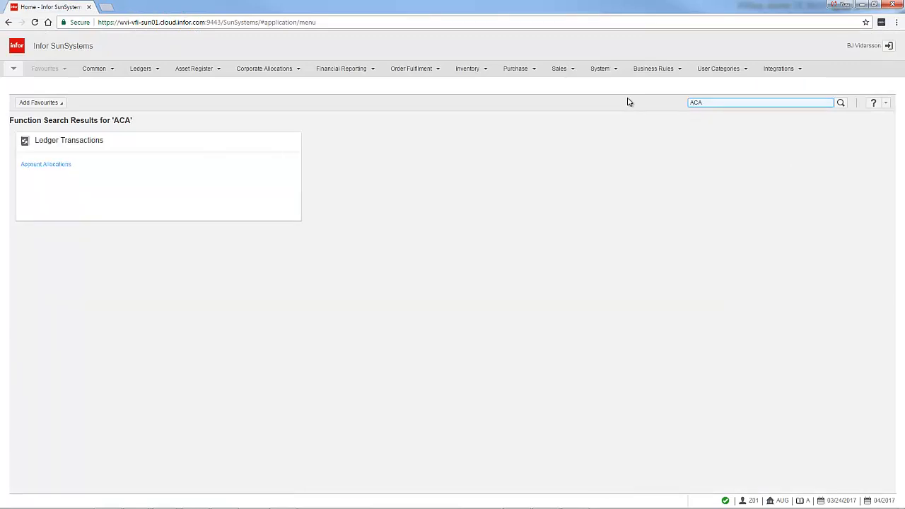
{"action": "key", "text": "Return"}
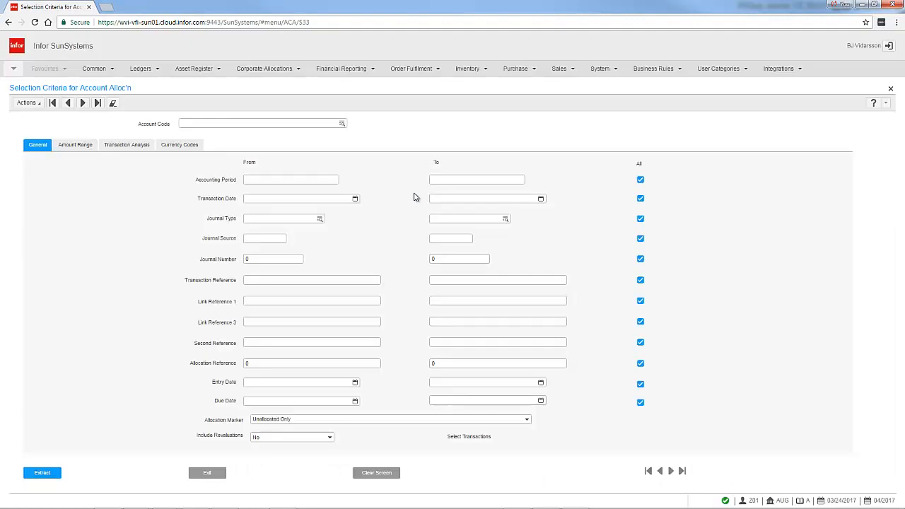
{"action": "left_click", "coordinate": [292, 122]}
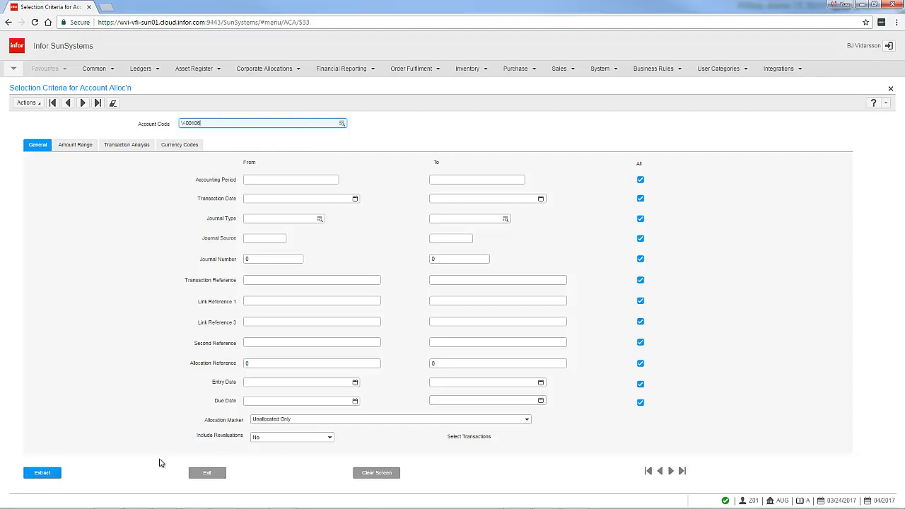
{"action": "left_click", "coordinate": [44, 472]}
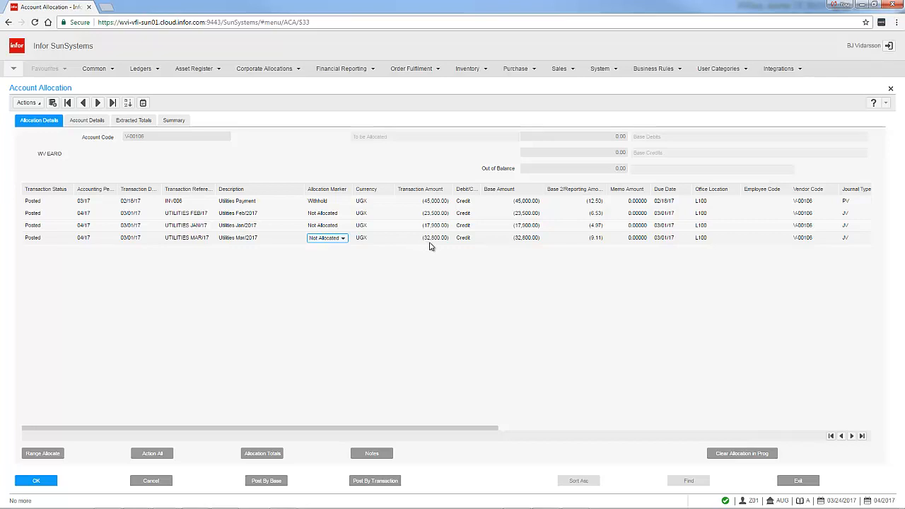
Split the UTILITIES MAR/17 line with the MULTI split form, allocating 20,000 as the base and transaction amounts.
{"action": "left_click", "coordinate": [343, 239]}
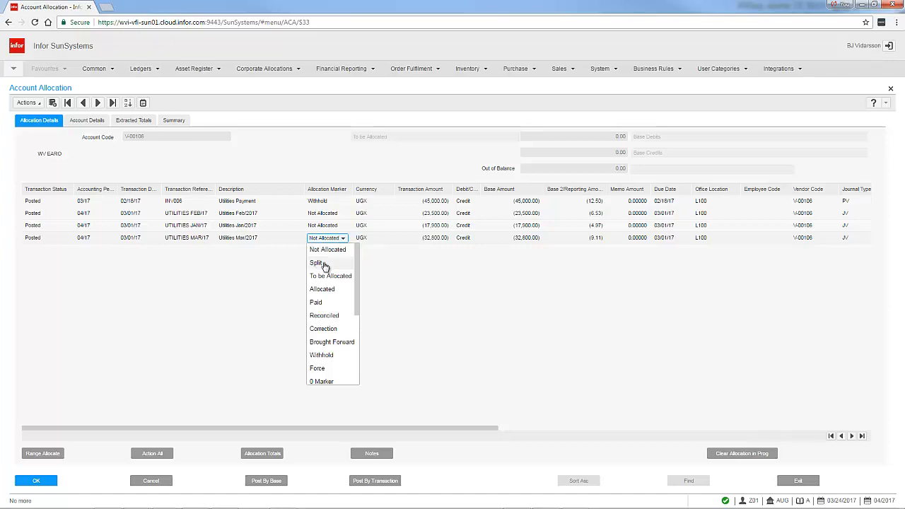
{"action": "left_click", "coordinate": [324, 264]}
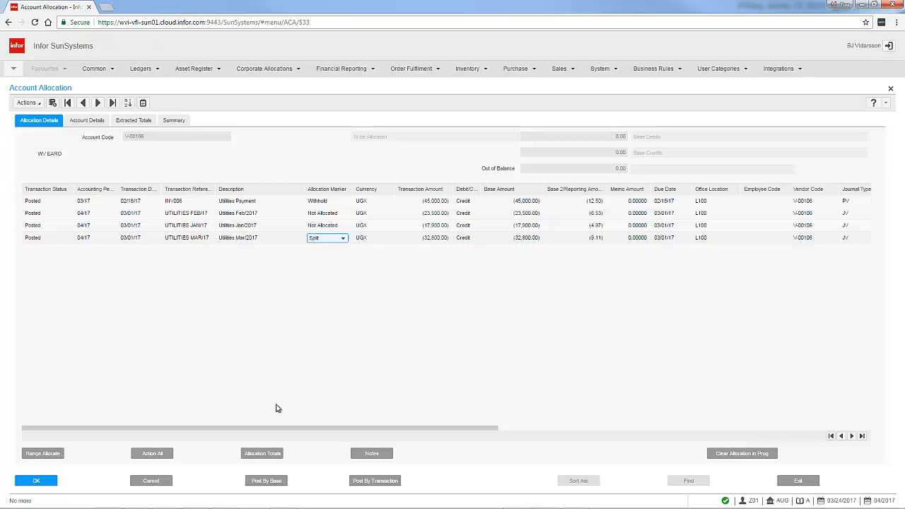
{"action": "left_click", "coordinate": [37, 482]}
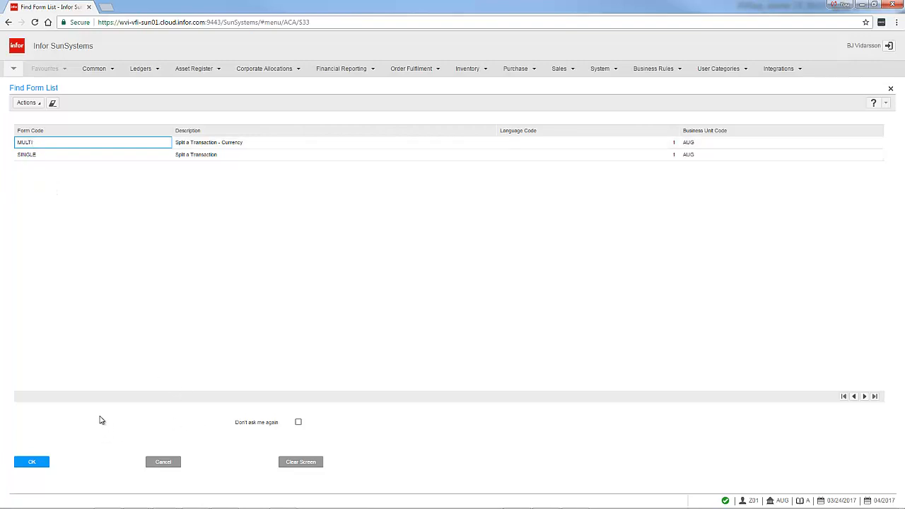
{"action": "left_click", "coordinate": [31, 461]}
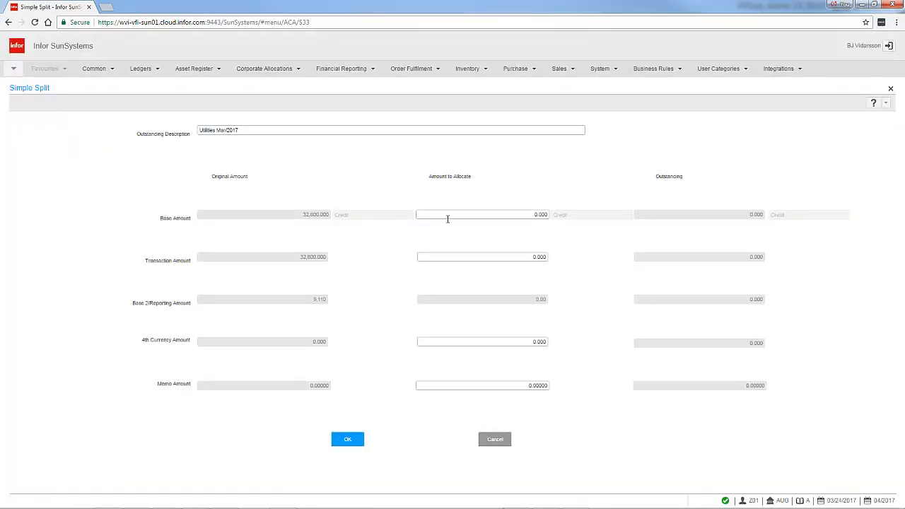
{"action": "left_click", "coordinate": [520, 212]}
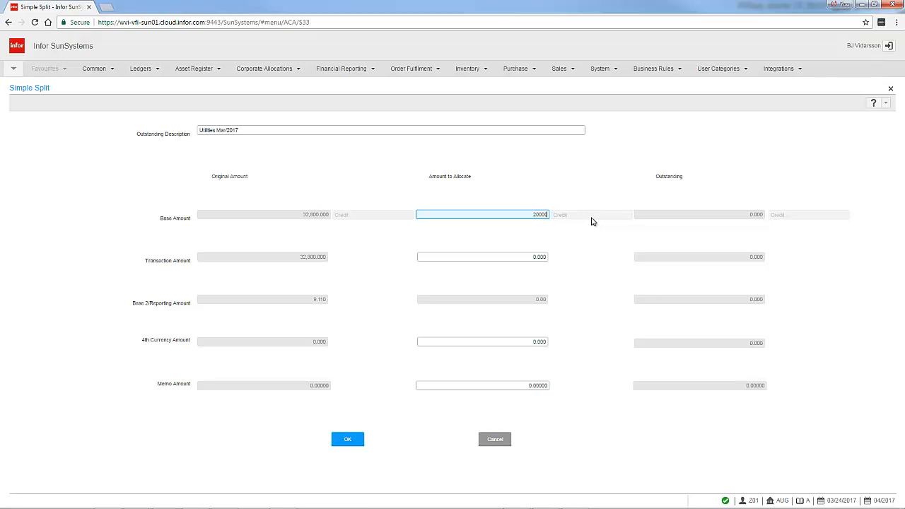
{"action": "key", "text": "Tab"}
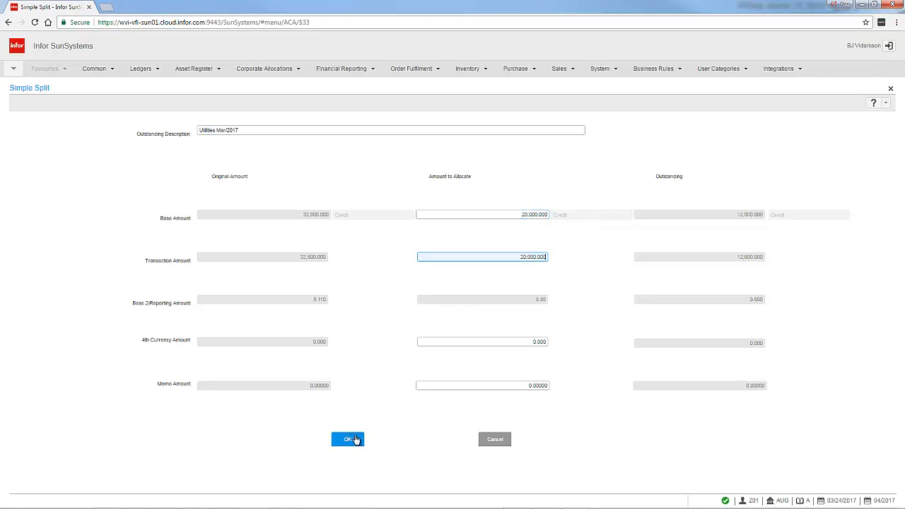
{"action": "left_click", "coordinate": [348, 441]}
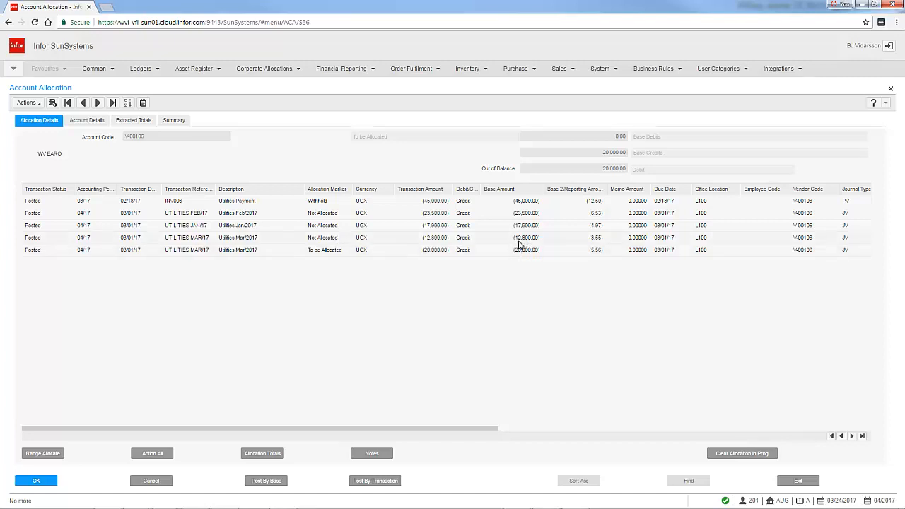
Set the allocation marker of the 12,800 part of UTILITIES MAR/17 to Withhold.
{"action": "left_click", "coordinate": [338, 239]}
{"action": "left_click", "coordinate": [342, 238]}
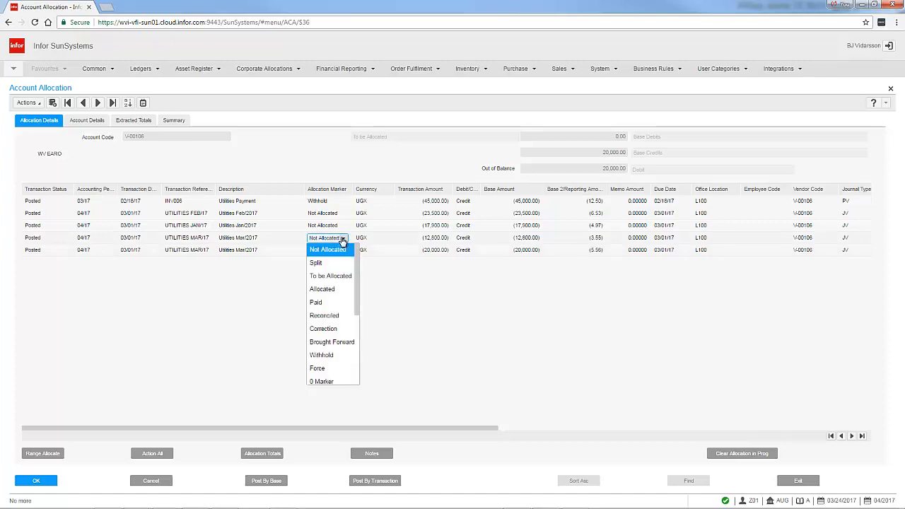
{"action": "left_click_drag", "start_coordinate": [354, 266], "coordinate": [357, 293]}
{"action": "left_click", "coordinate": [321, 304]}
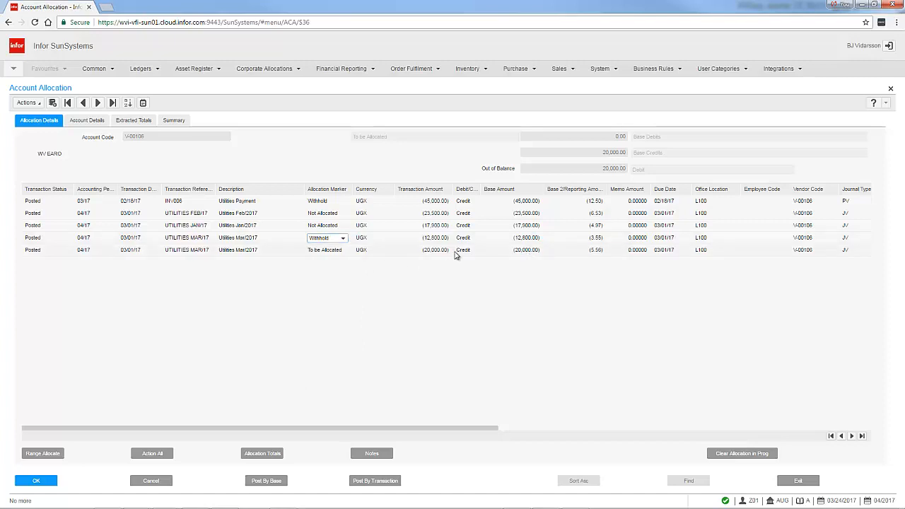
Set the 20,000 part of UTILITIES MAR/17 to Not Allocated, post by transaction, and exit Account Allocations.
{"action": "left_click", "coordinate": [342, 251]}
{"action": "left_click", "coordinate": [343, 251]}
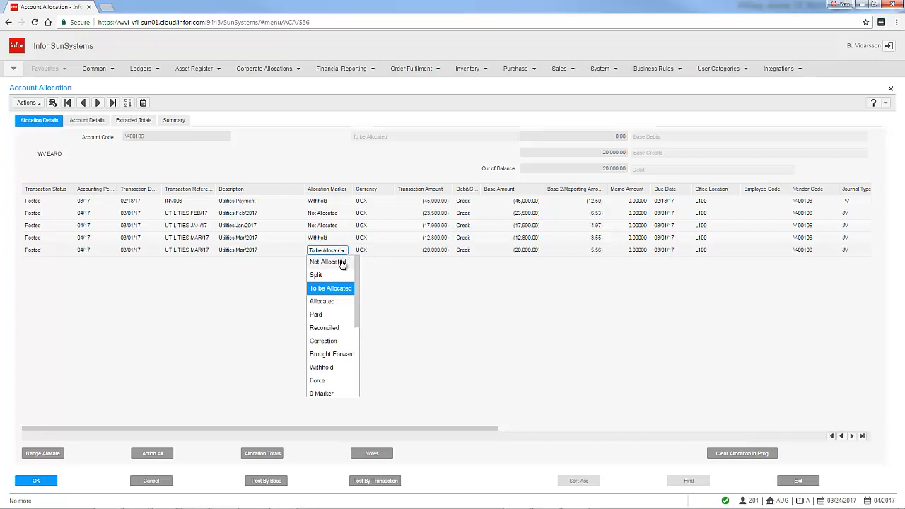
{"action": "left_click", "coordinate": [342, 263]}
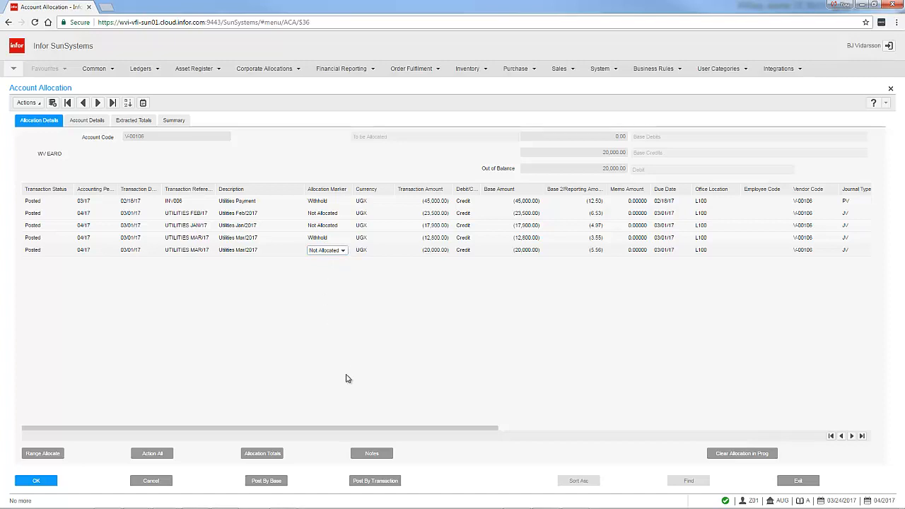
{"action": "left_click", "coordinate": [369, 480]}
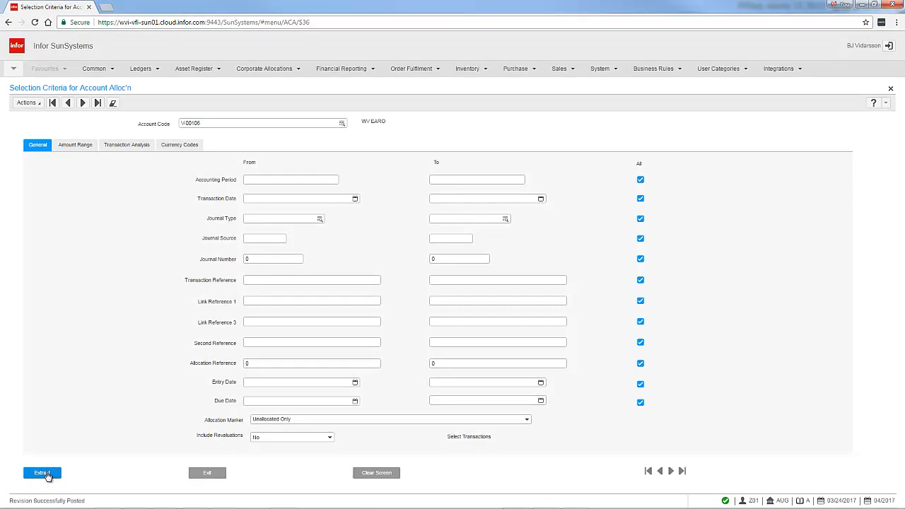
{"action": "left_click", "coordinate": [213, 475]}
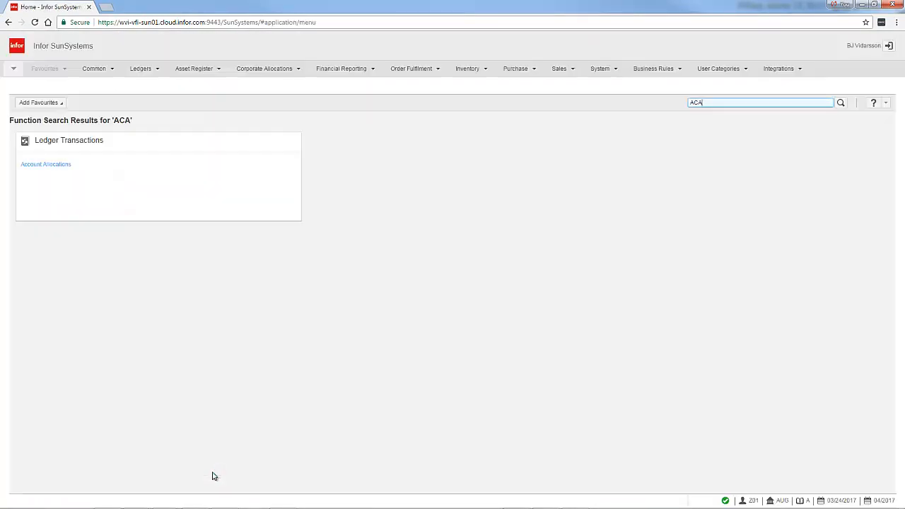
Open Payment Run using the function code PYR and choose to continue despite the unposted journals.
{"action": "left_click", "coordinate": [24, 70]}
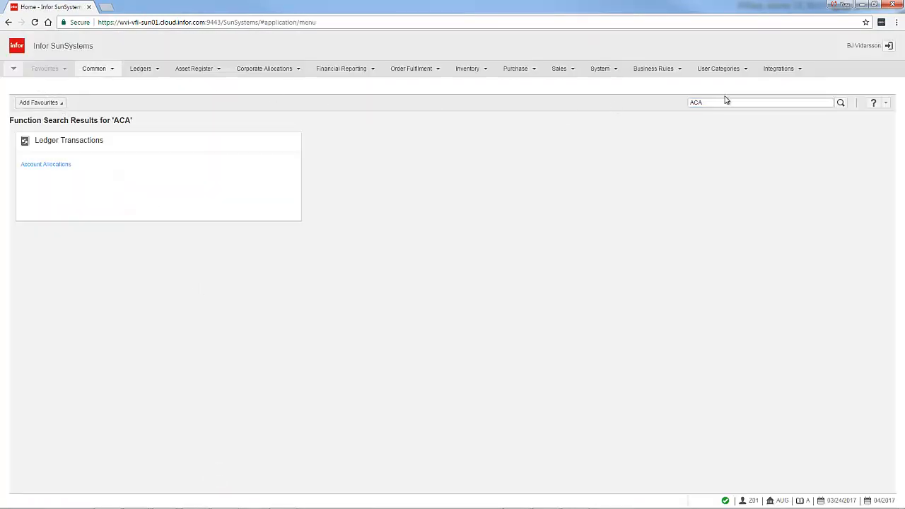
{"action": "left_click", "coordinate": [724, 100]}
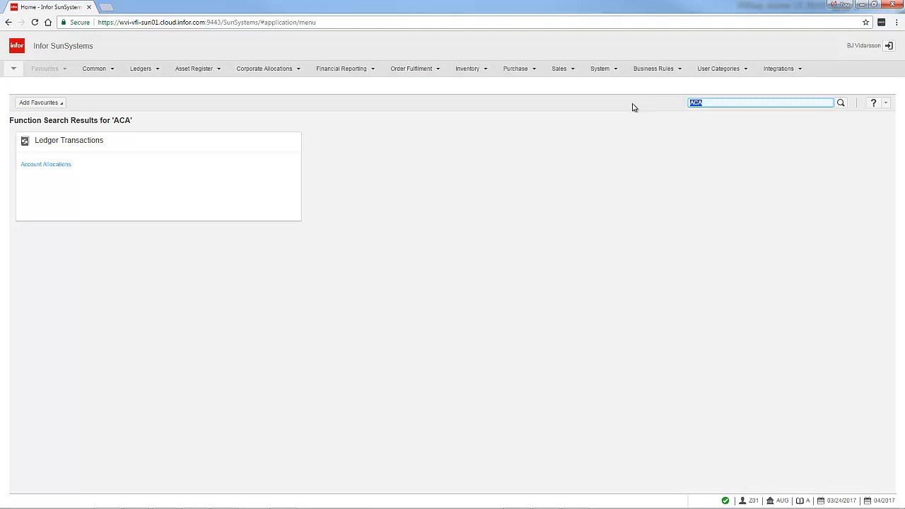
{"action": "type", "text": "PYR"}
{"action": "key", "text": "Return"}
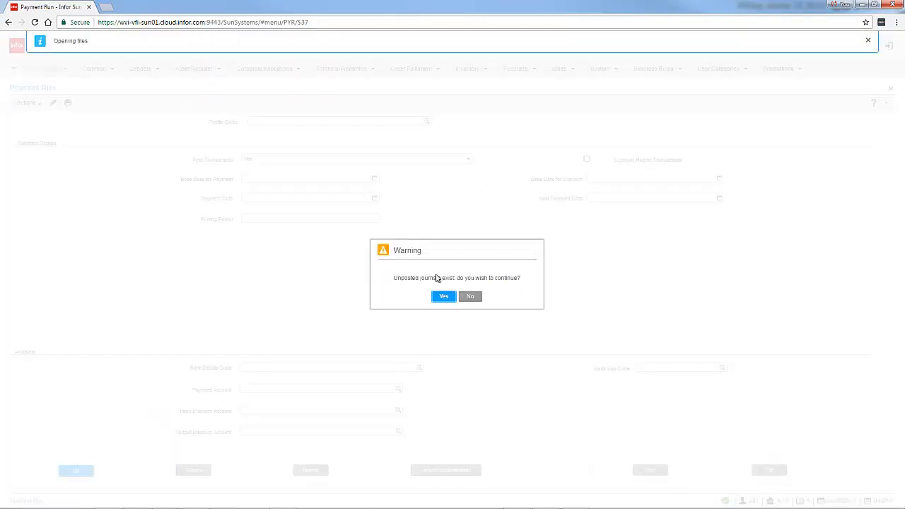
{"action": "left_click", "coordinate": [443, 296]}
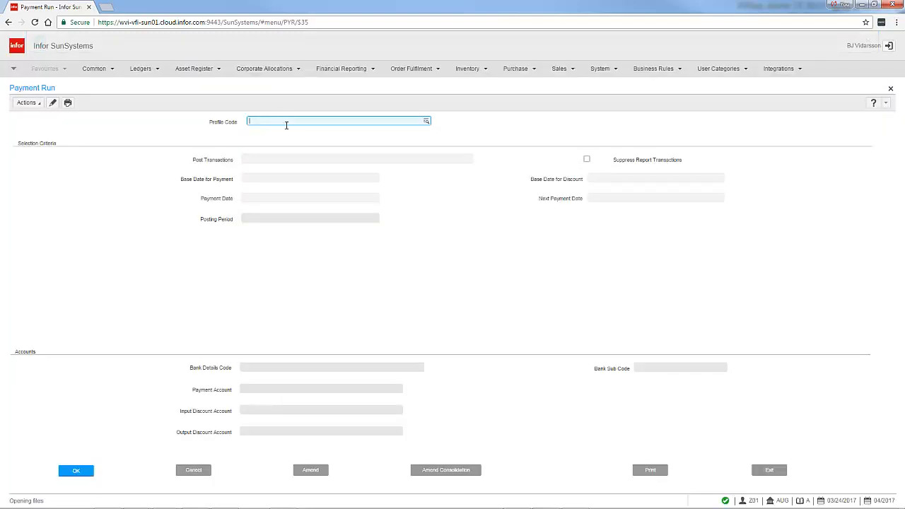
Load the CHECK profile in Payment Run and set Post Transactions to No.
{"action": "type", "text": "CHECK"}
{"action": "key", "text": "Tab"}
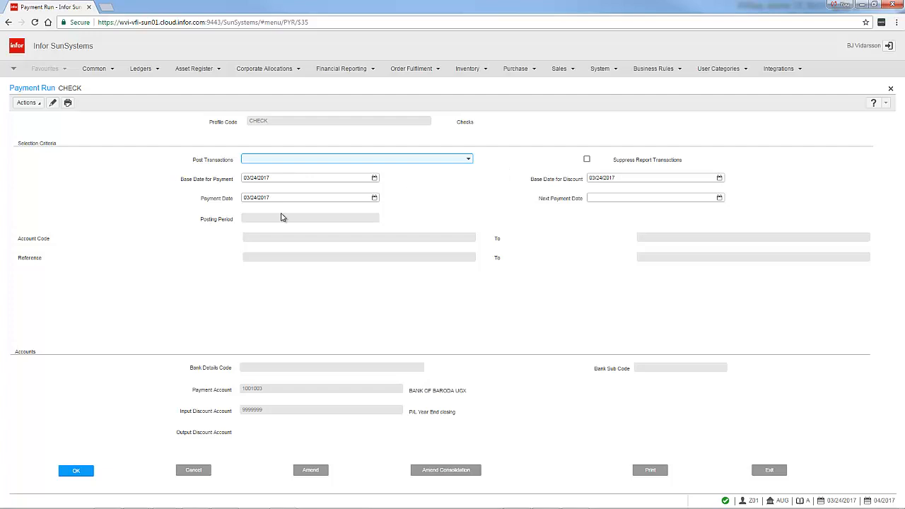
{"action": "left_click", "coordinate": [79, 469]}
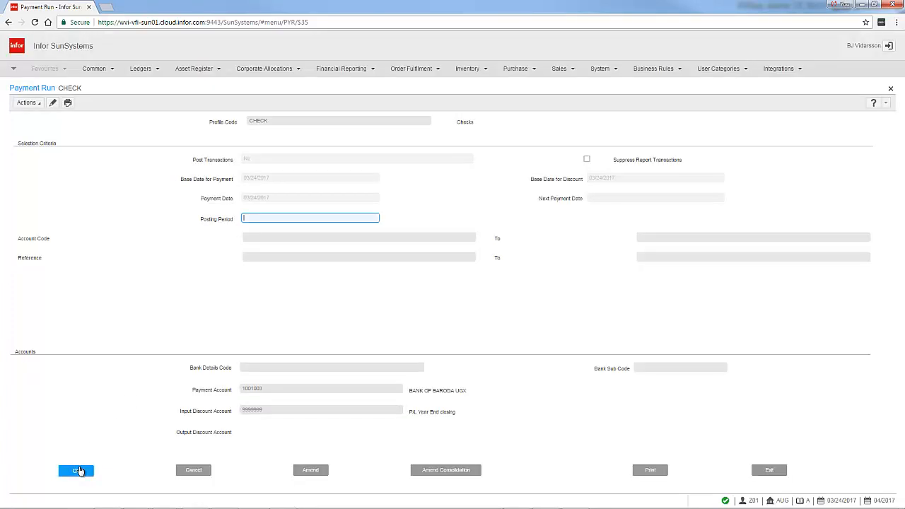
Limit the payment run to the supplier's account code, accept the payment account, and start printing the payment run listing.
{"action": "left_click", "coordinate": [78, 470]}
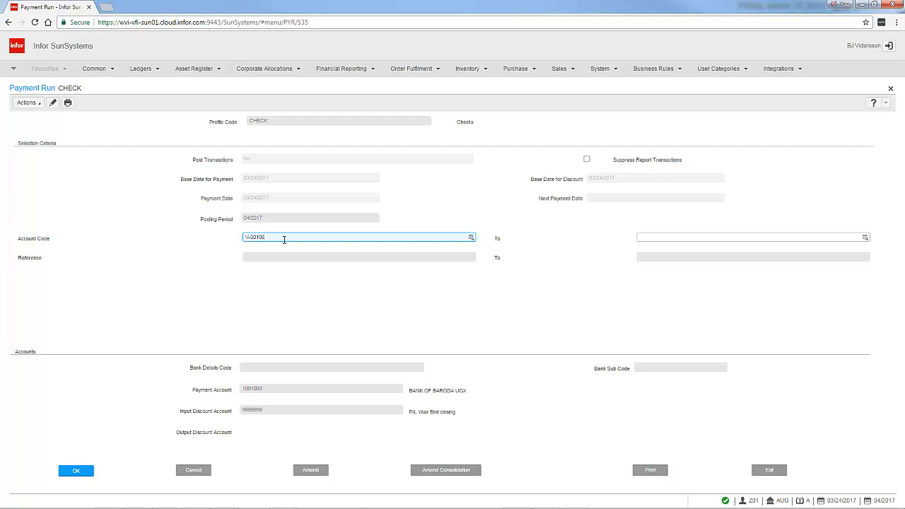
{"action": "left_click", "coordinate": [78, 470]}
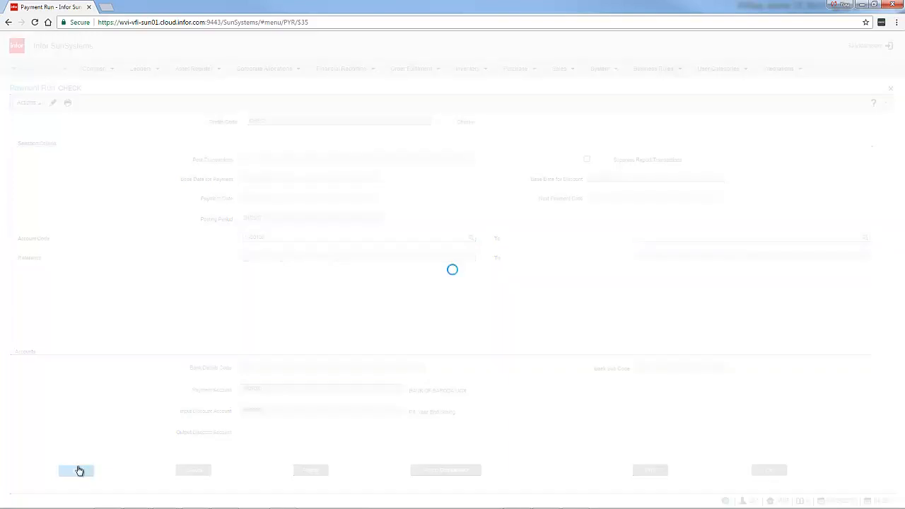
{"action": "left_click", "coordinate": [77, 471]}
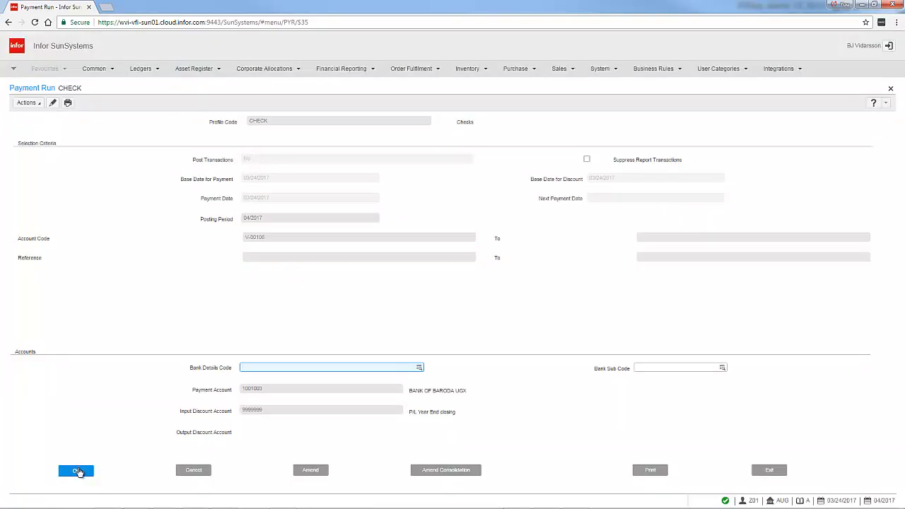
{"action": "left_click", "coordinate": [78, 470]}
{"action": "left_click", "coordinate": [78, 471]}
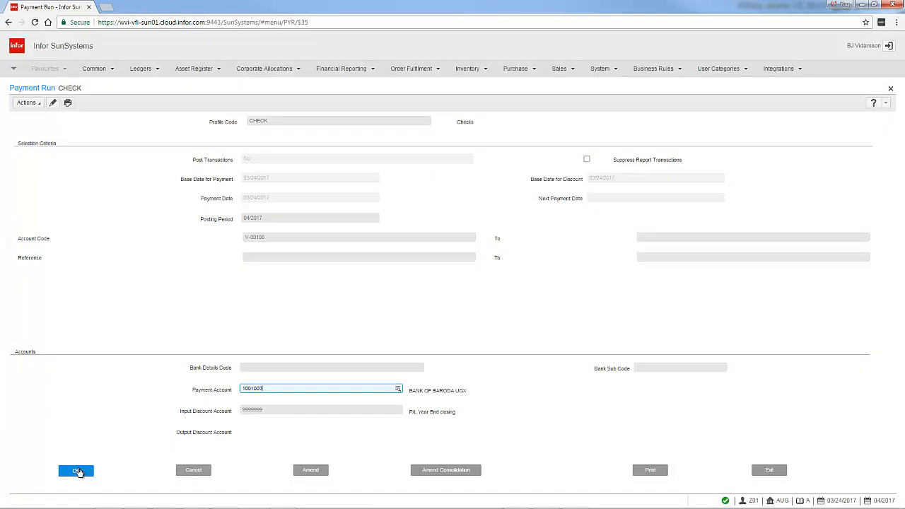
{"action": "left_click", "coordinate": [78, 471]}
{"action": "left_click", "coordinate": [78, 471]}
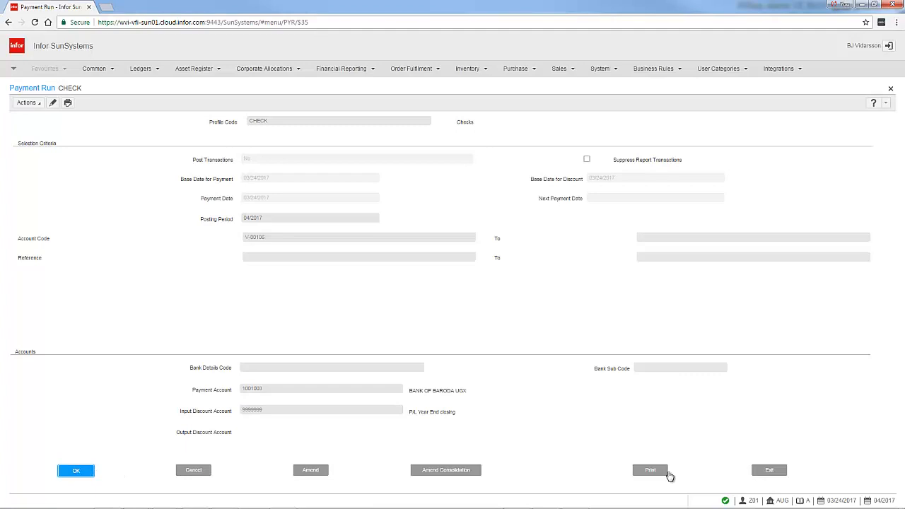
{"action": "left_click", "coordinate": [667, 473]}
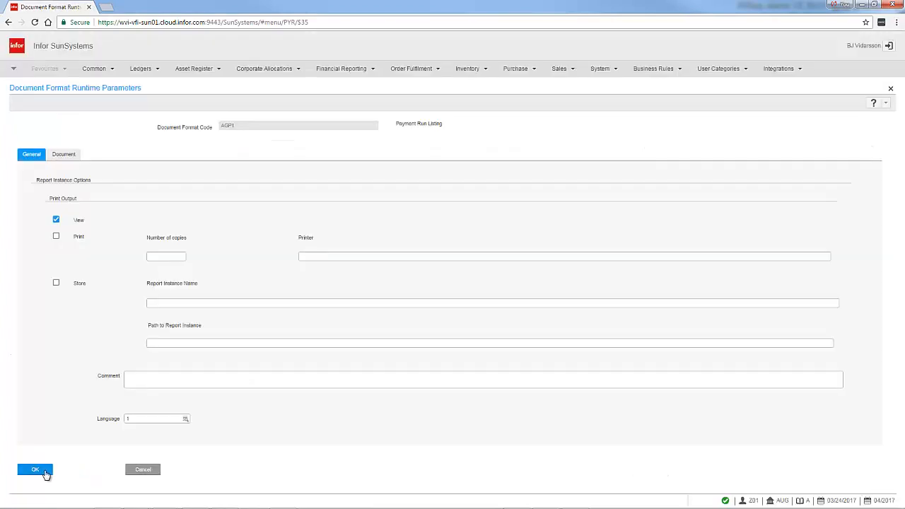